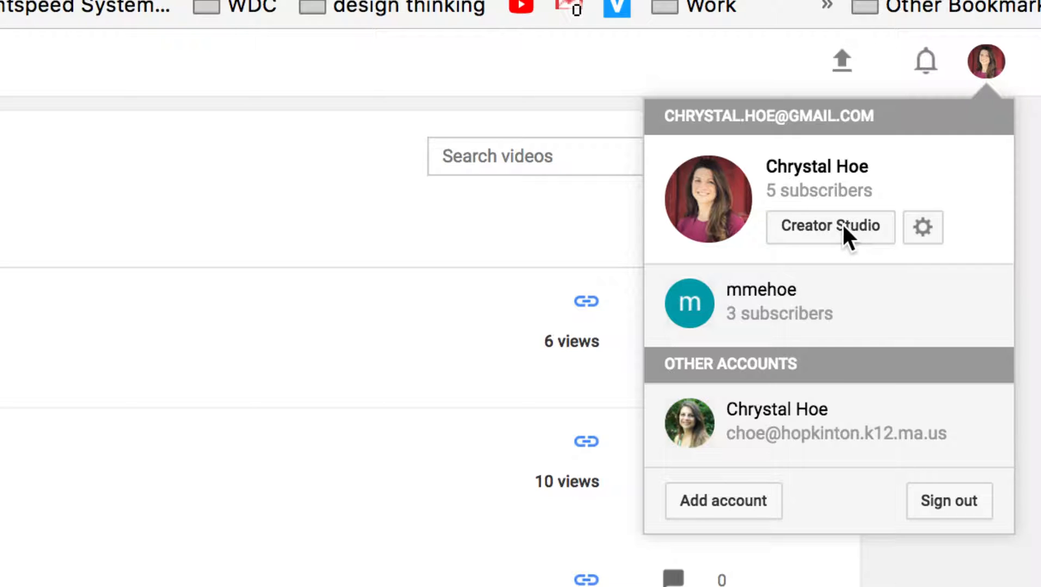
Open Creator Studio and look through the channel's uploaded videos in the Video Manager.
{"action": "left_click", "coordinate": [825, 225]}
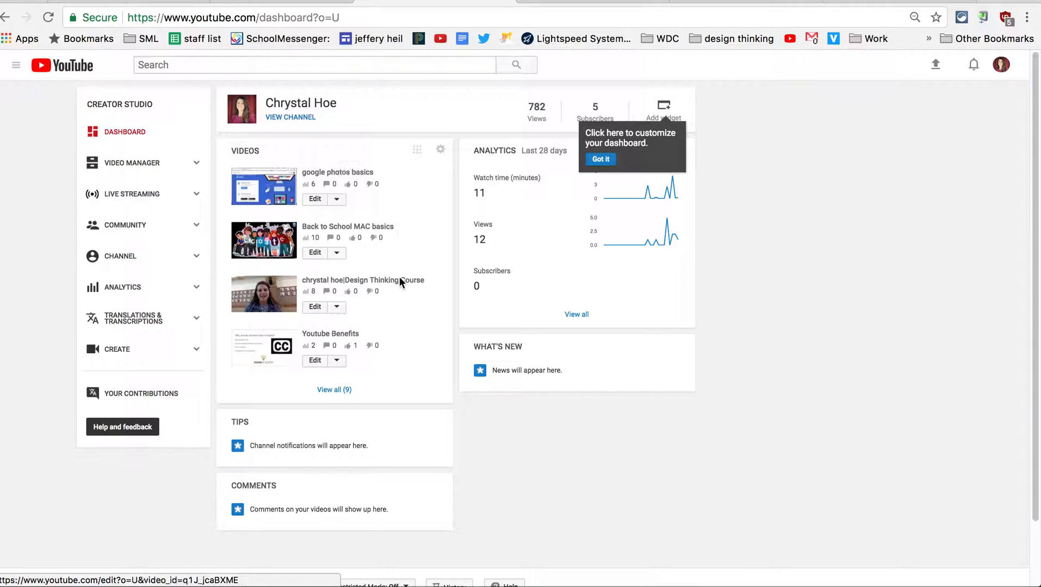
{"action": "left_click", "coordinate": [135, 170]}
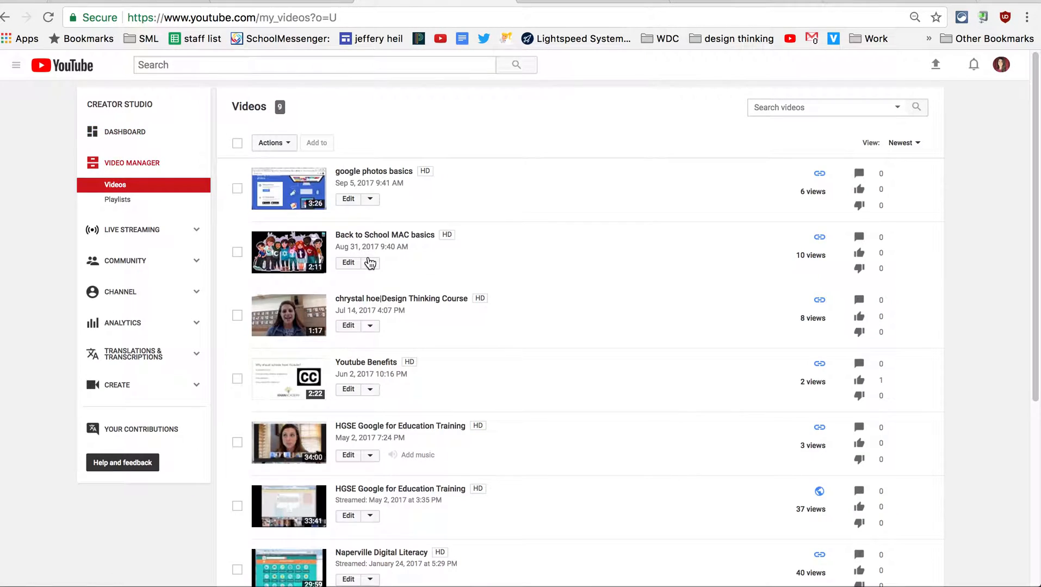
{"action": "scroll", "coordinate": [464, 474], "scroll_direction": "down", "scroll_amount": 4}
{"action": "scroll", "coordinate": [463, 496], "scroll_direction": "down", "scroll_amount": 1}
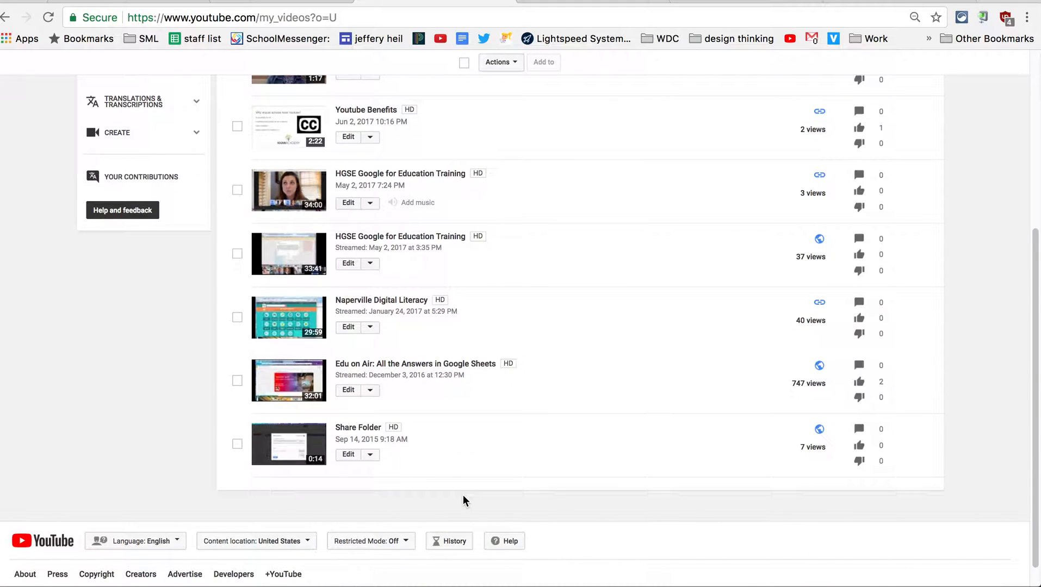
{"action": "scroll", "coordinate": [463, 496], "scroll_direction": "up", "scroll_amount": 5}
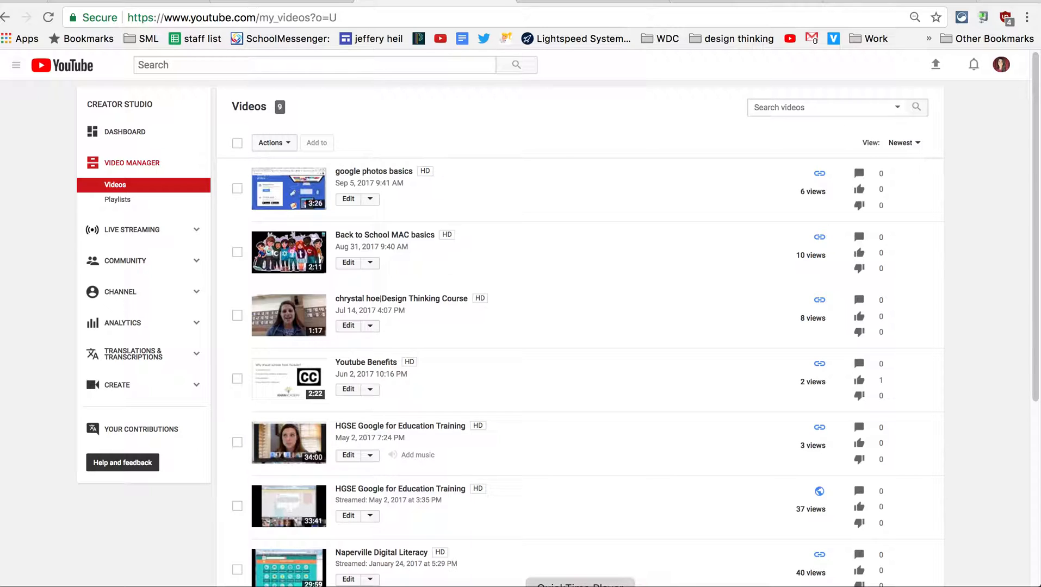
Open the video upload page and view its file picker, cancelling without choosing a file.
{"action": "left_click", "coordinate": [937, 66]}
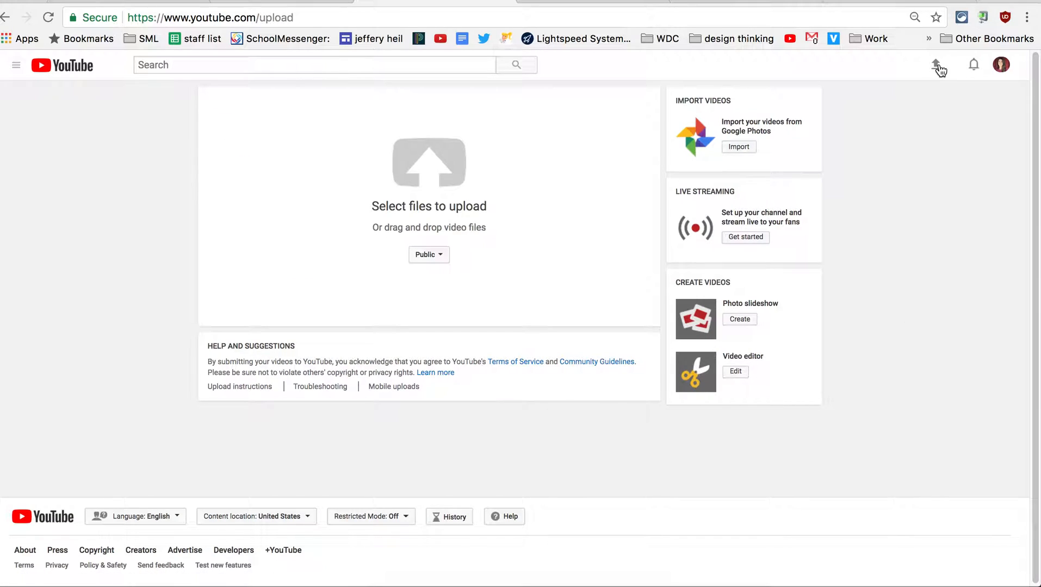
{"action": "left_click", "coordinate": [438, 179]}
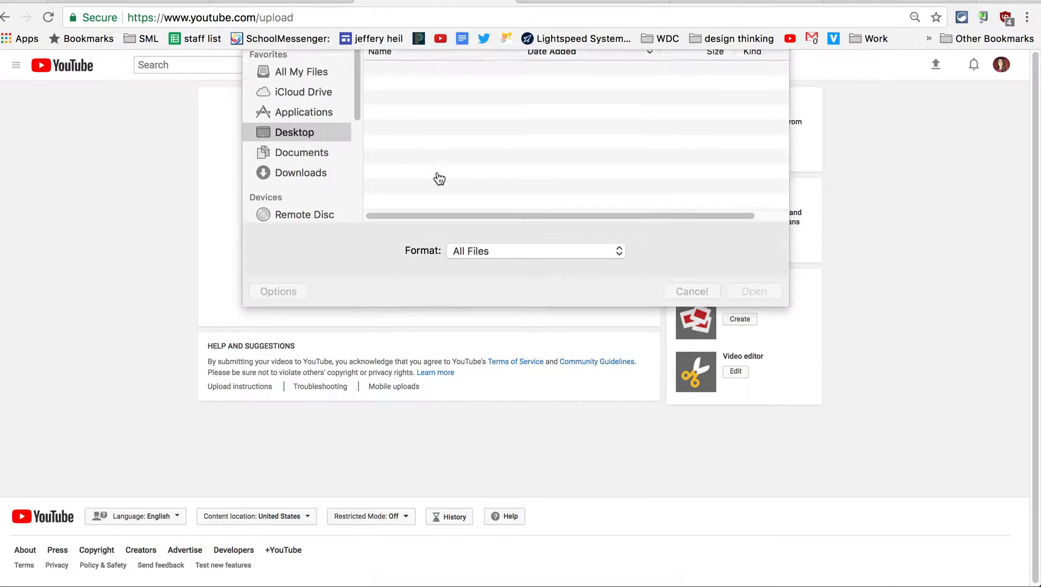
{"action": "left_click", "coordinate": [698, 328]}
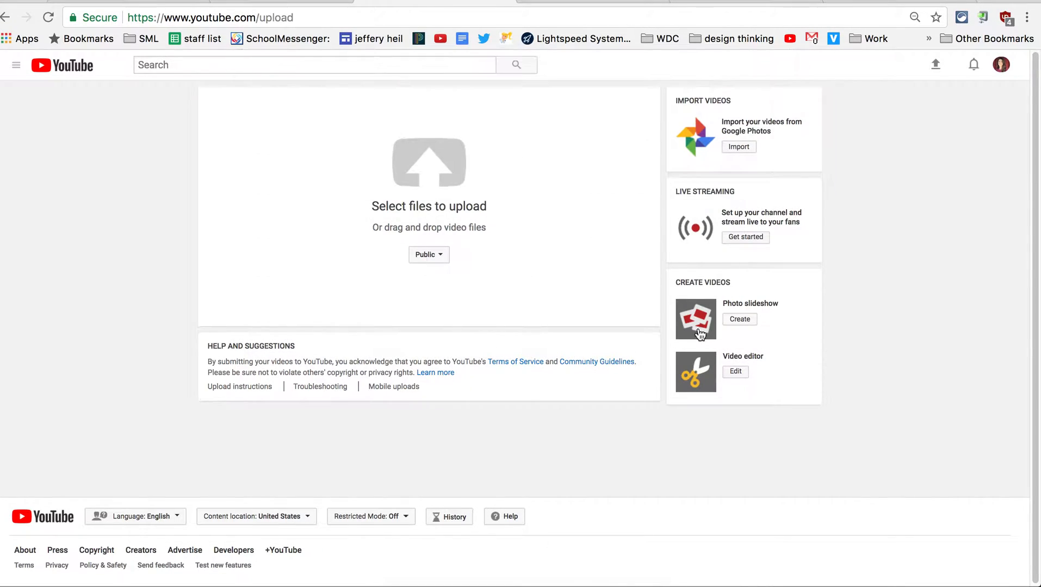
View the live streaming page in Creator Studio and return to the dashboard.
{"action": "left_click", "coordinate": [1001, 64]}
{"action": "left_click", "coordinate": [942, 140]}
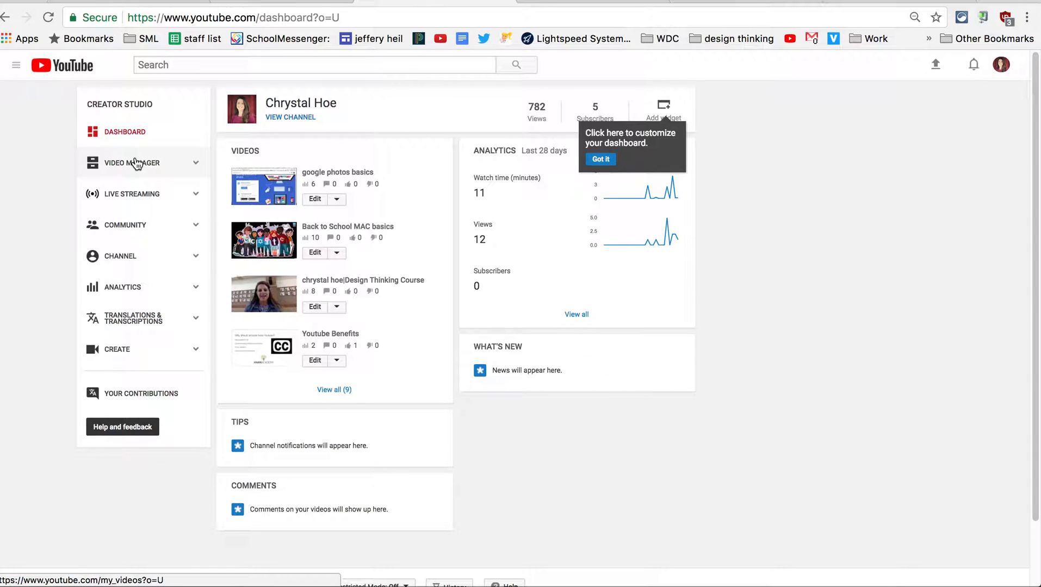
{"action": "left_click", "coordinate": [148, 205]}
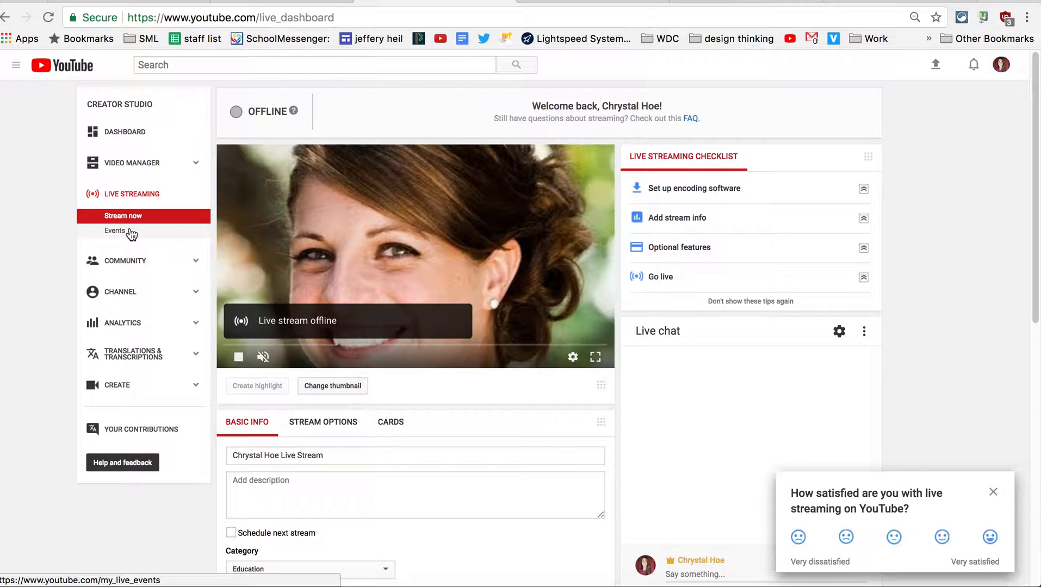
{"action": "left_click", "coordinate": [130, 142]}
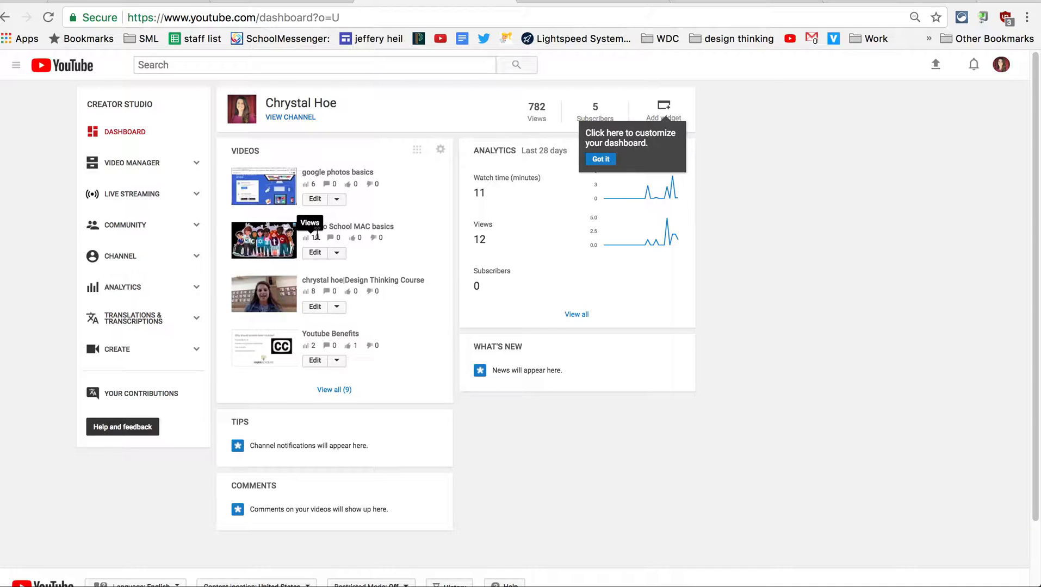
Search YouTube for "a question waiting to be answered" and open the video "Rubik's Cube: A question, waiting to be answered".
{"action": "left_click", "coordinate": [369, 69]}
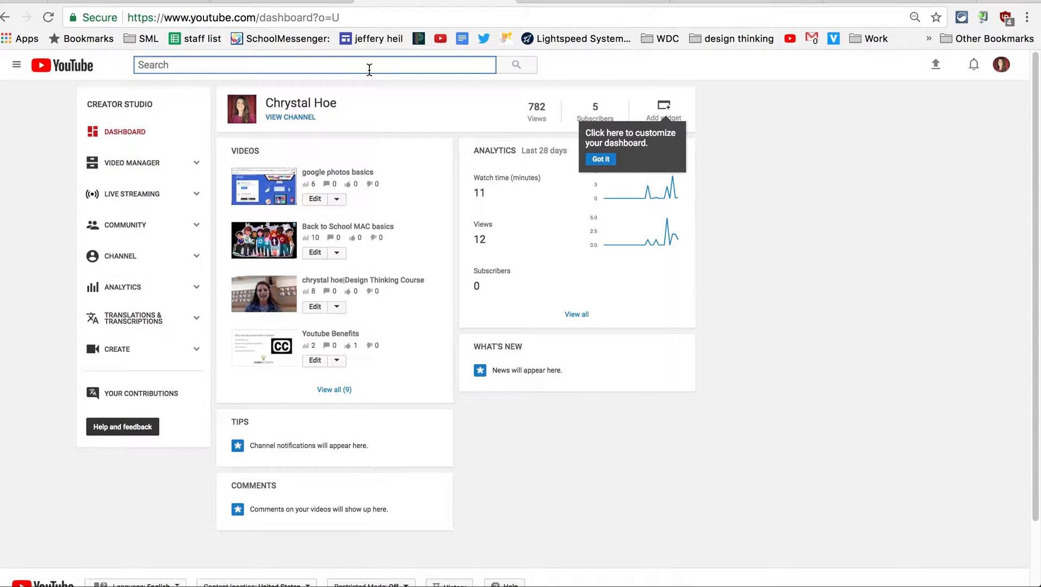
{"action": "type", "text": "a question "}
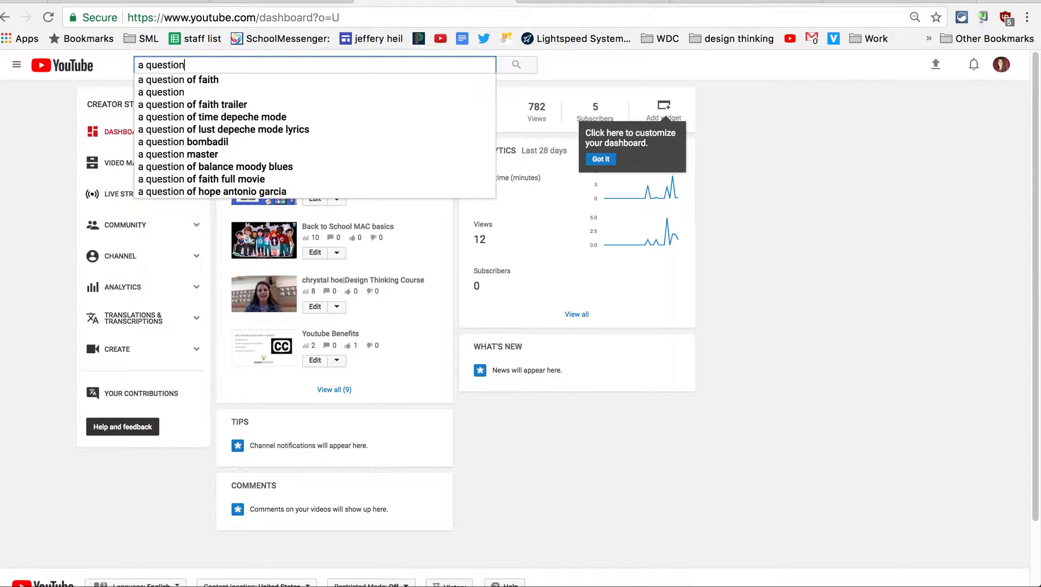
{"action": "type", "text": "waitin"}
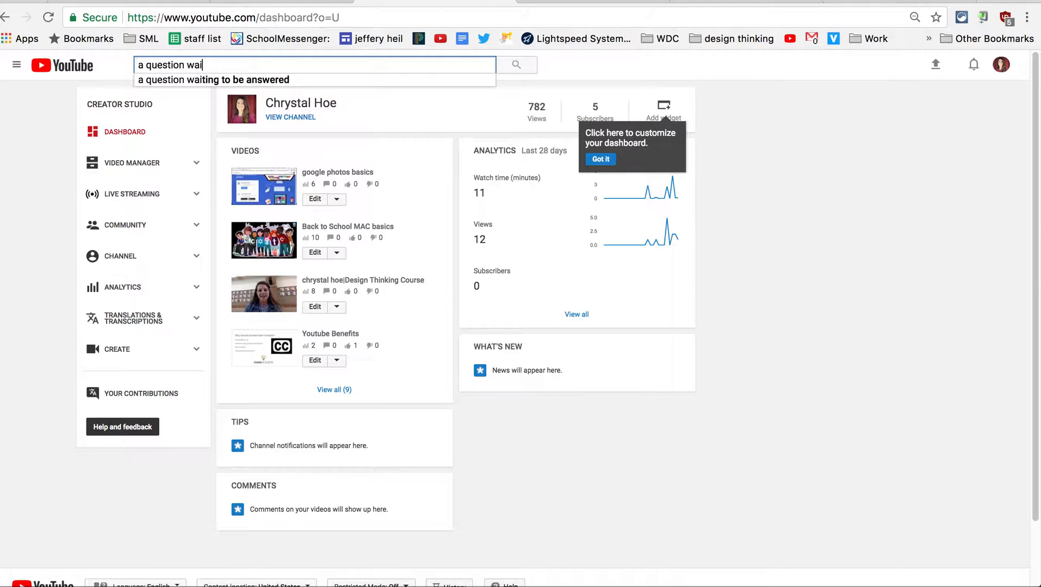
{"action": "left_click", "coordinate": [364, 80]}
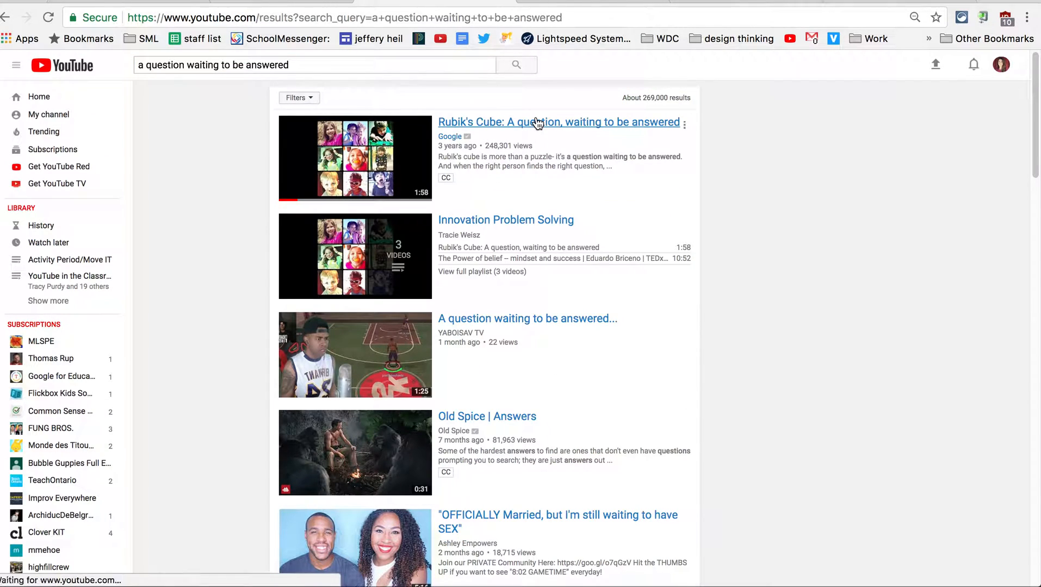
{"action": "left_click", "coordinate": [536, 121]}
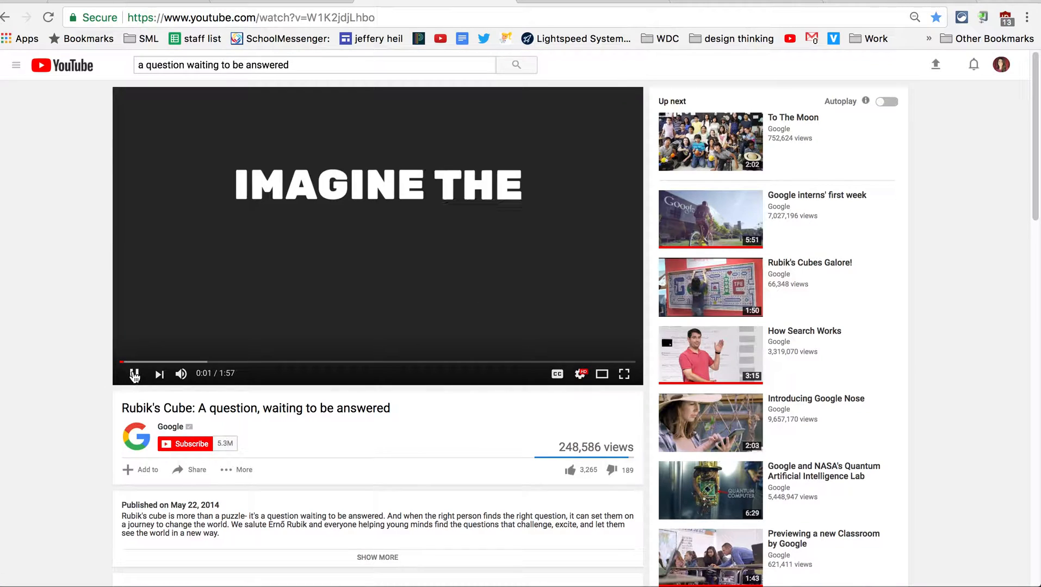
Pause the Rubik's Cube video and subscribe to the Google channel.
{"action": "left_click", "coordinate": [134, 373]}
{"action": "scroll", "coordinate": [380, 442], "scroll_direction": "down", "scroll_amount": 3}
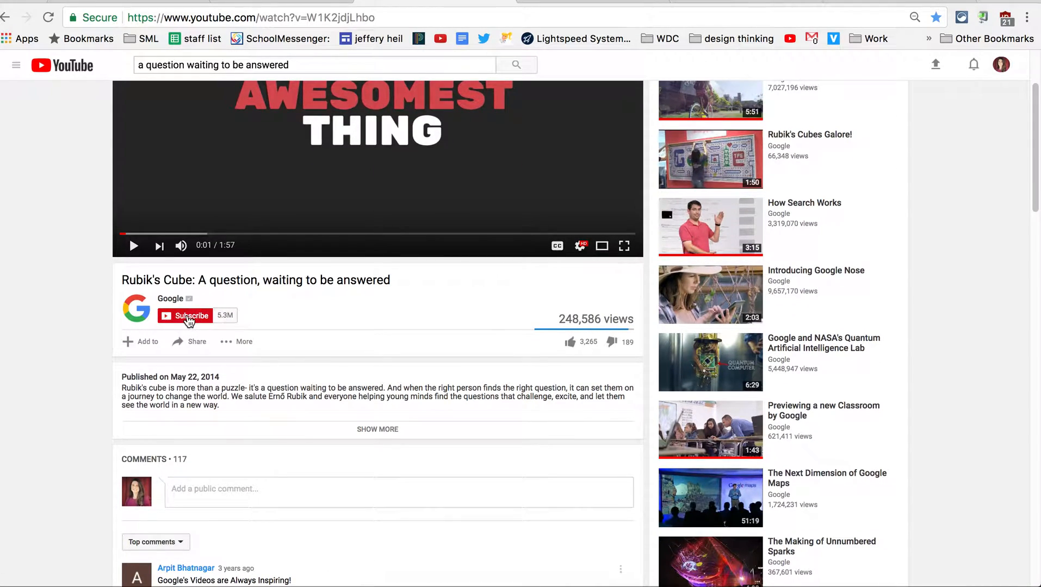
{"action": "left_click", "coordinate": [179, 321]}
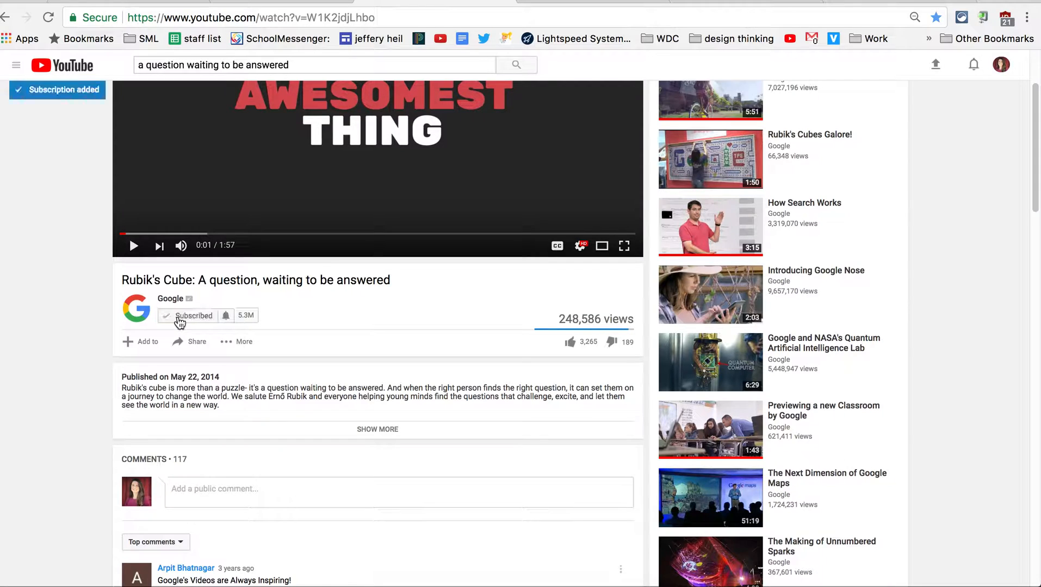
Look through the library playlists and subscriptions in the YouTube guide, closing it when done.
{"action": "left_click", "coordinate": [17, 65]}
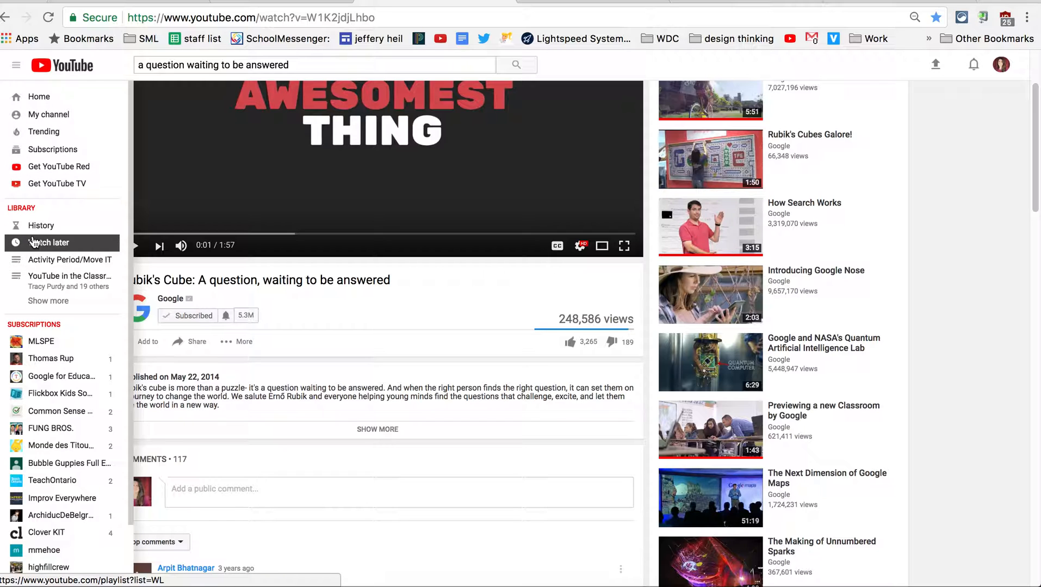
{"action": "scroll", "coordinate": [57, 498], "scroll_direction": "down", "scroll_amount": 1}
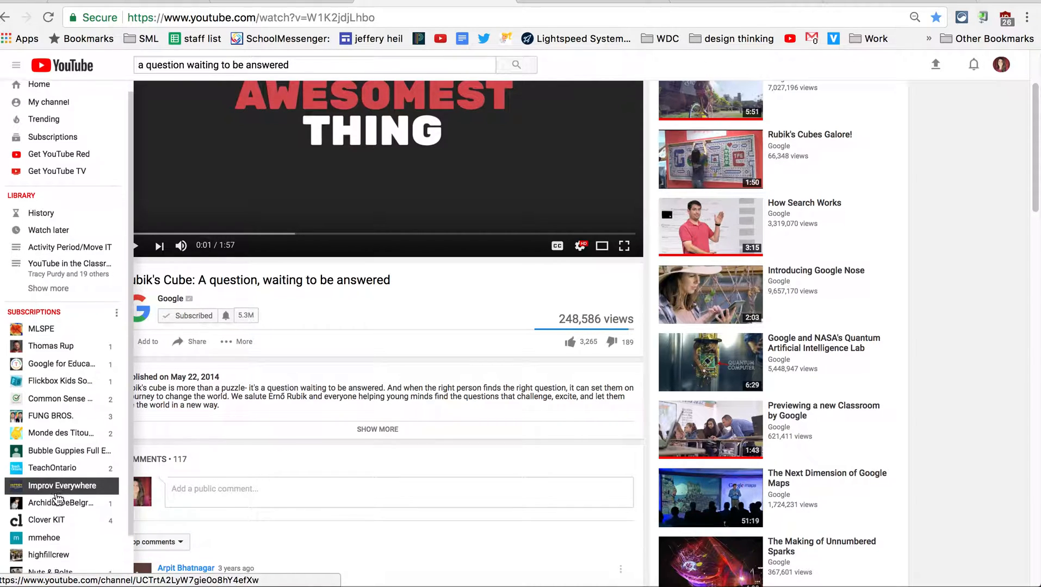
{"action": "scroll", "coordinate": [57, 497], "scroll_direction": "down", "scroll_amount": 3}
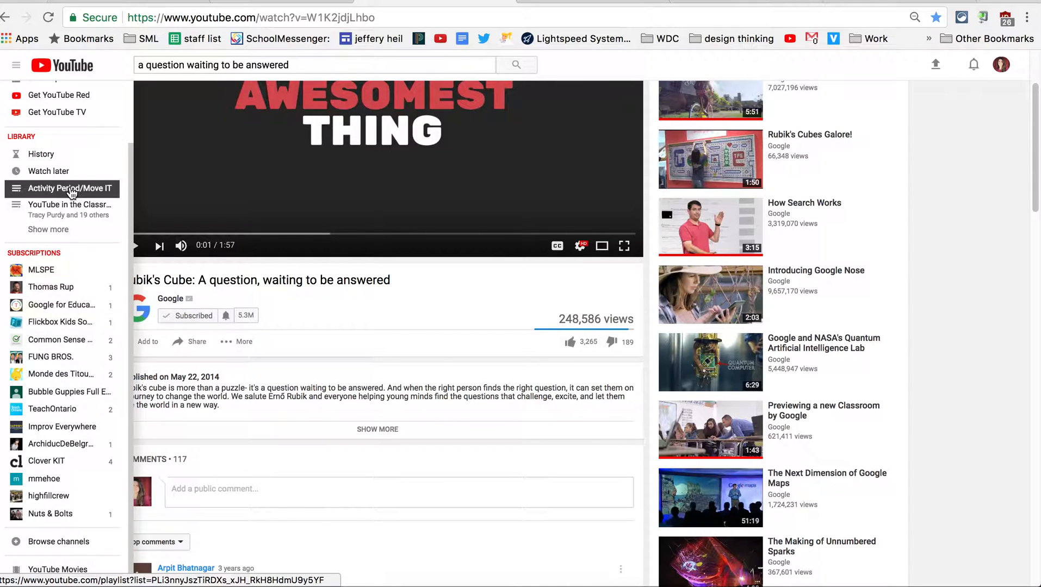
{"action": "left_click", "coordinate": [351, 321]}
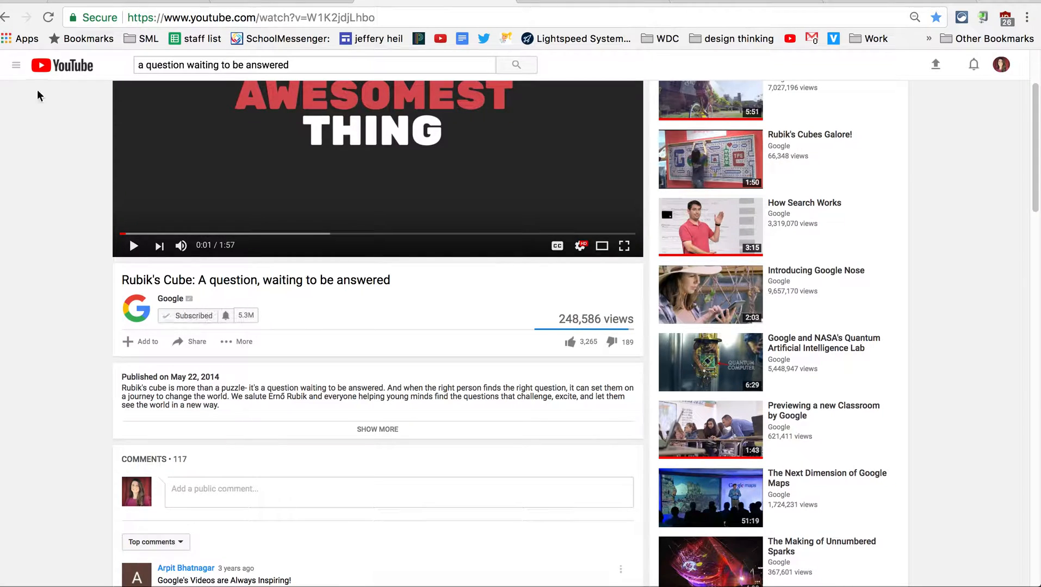
{"action": "left_click", "coordinate": [17, 66]}
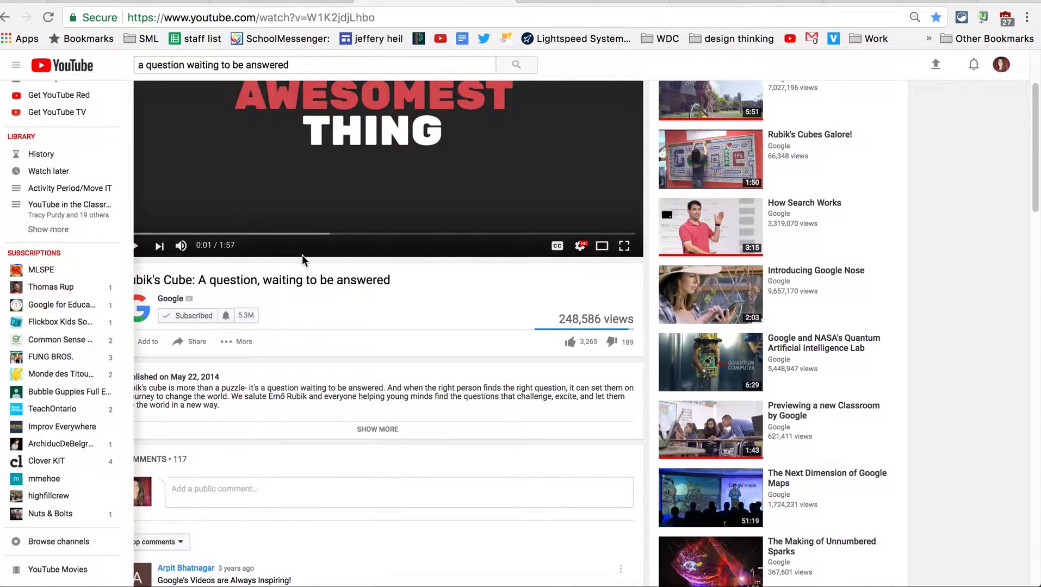
{"action": "left_click", "coordinate": [332, 310]}
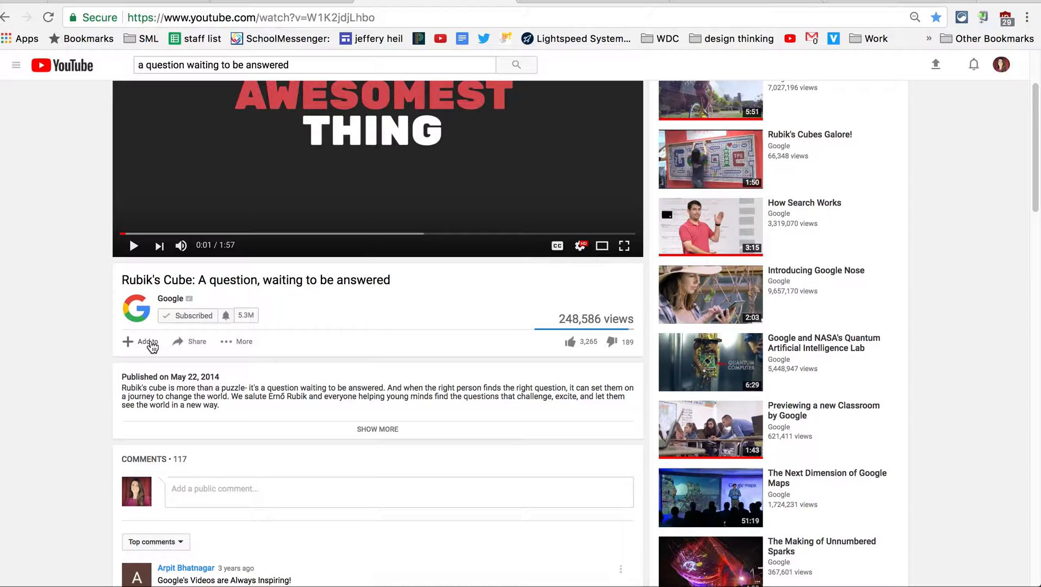
Add the Rubik's Cube video to a new public playlist named "Google inspiration".
{"action": "left_click", "coordinate": [152, 345]}
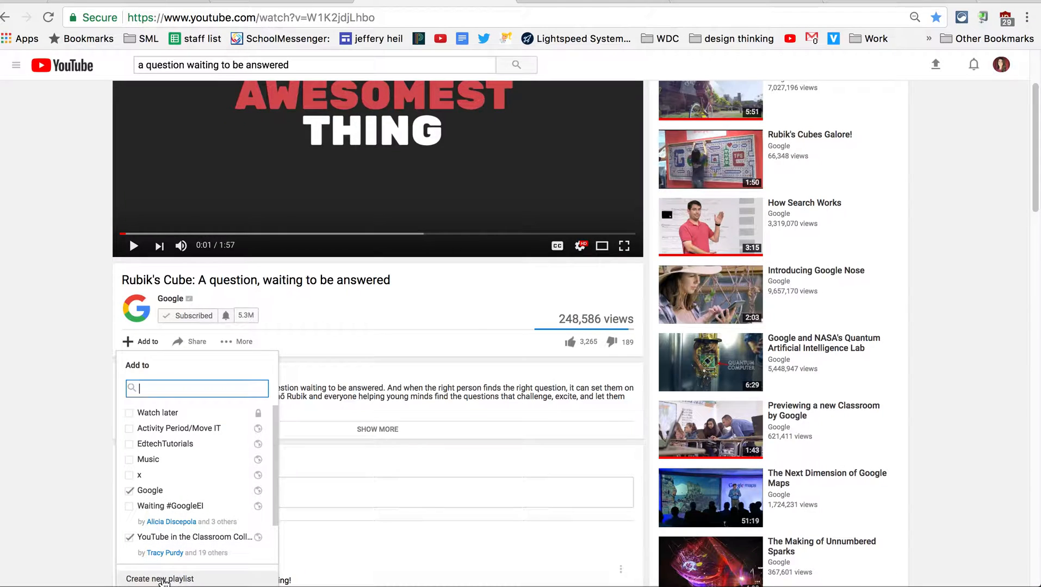
{"action": "left_click", "coordinate": [181, 576]}
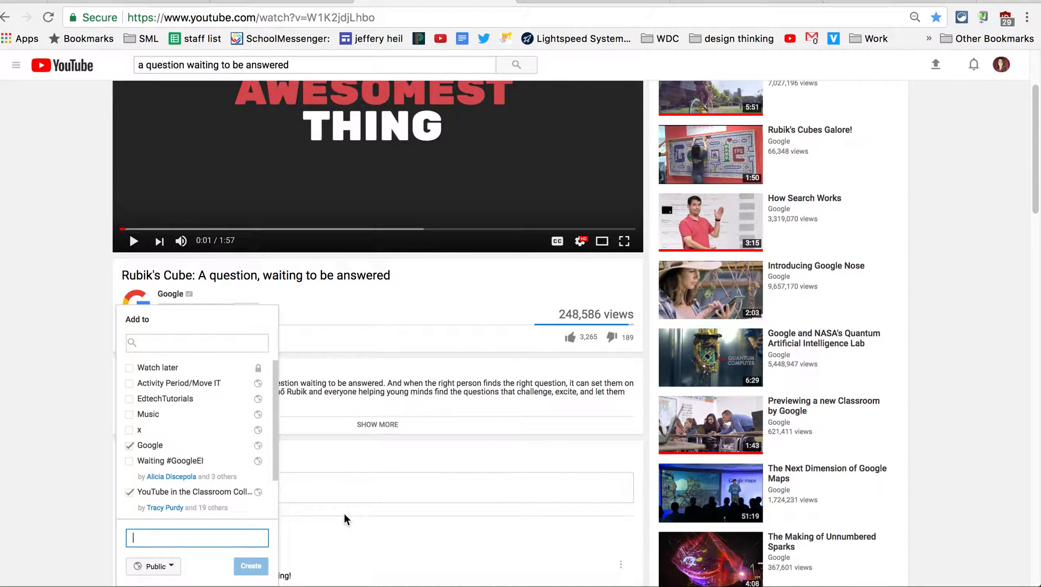
{"action": "type", "text": "Goog"}
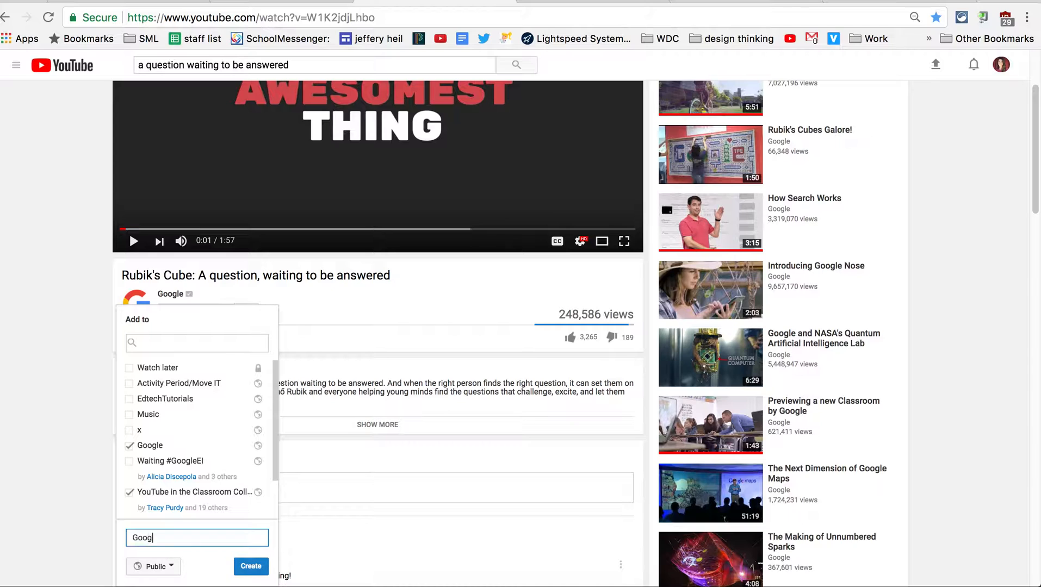
{"action": "type", "text": "le inspiration"}
{"action": "left_click", "coordinate": [161, 565]}
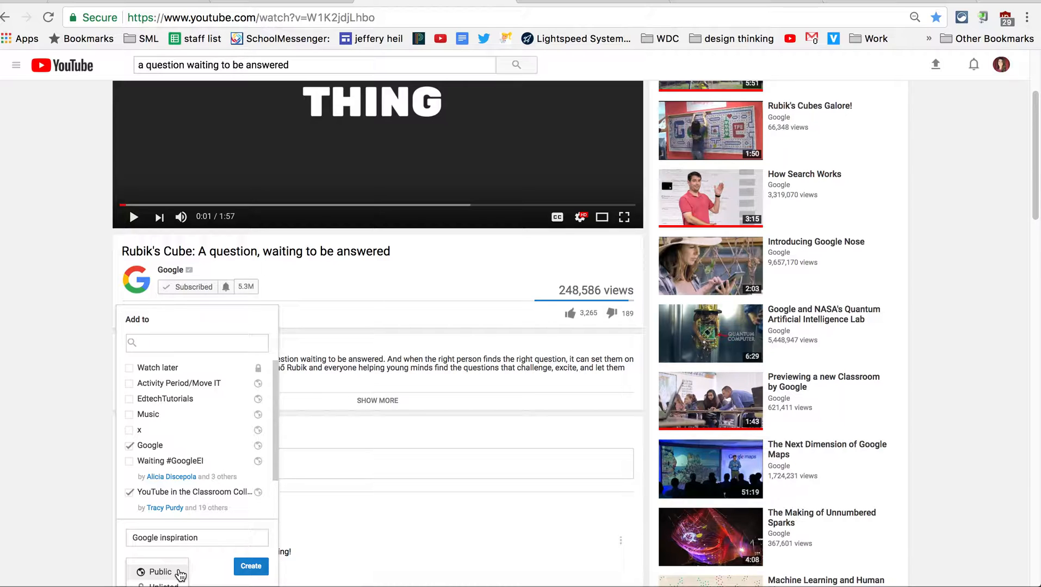
{"action": "scroll", "coordinate": [180, 574], "scroll_direction": "down", "scroll_amount": 2}
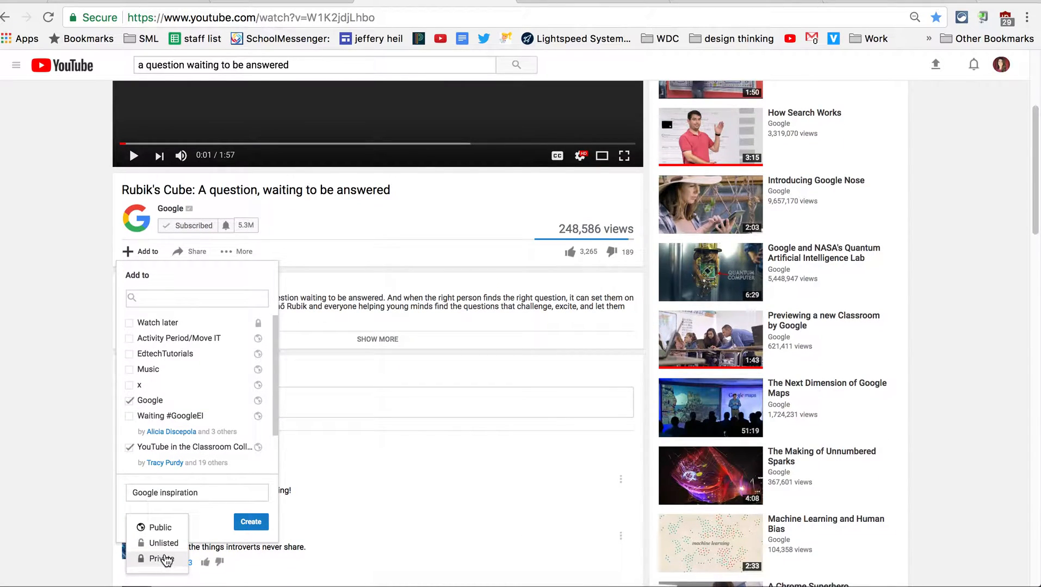
{"action": "left_click", "coordinate": [250, 523]}
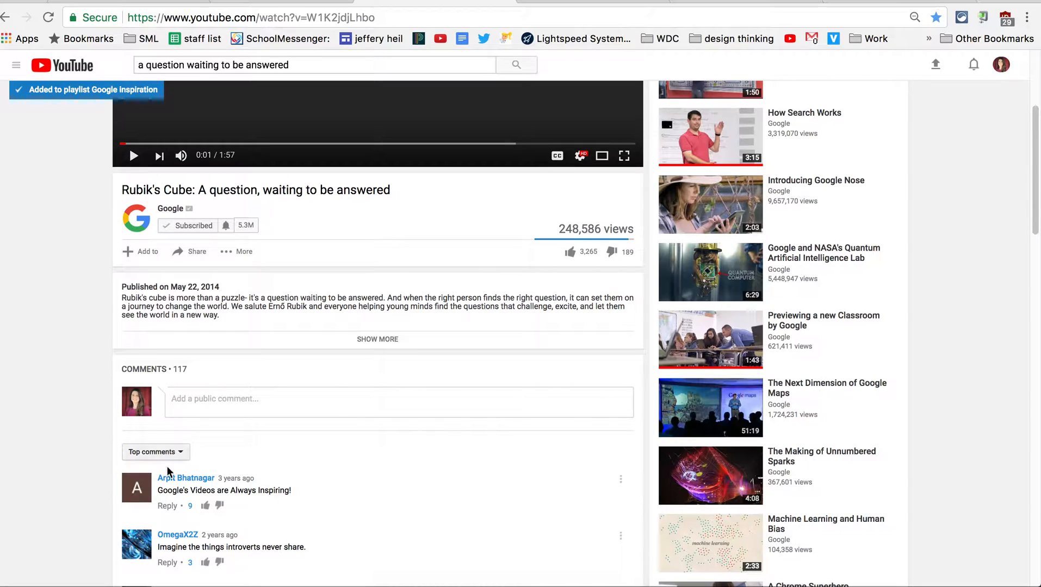
Check the playlist choices for the Rubik's Cube video, then open and pause the suggested video "Google and NASA's Quantum Artificial Intelligence Lab".
{"action": "left_click", "coordinate": [146, 254]}
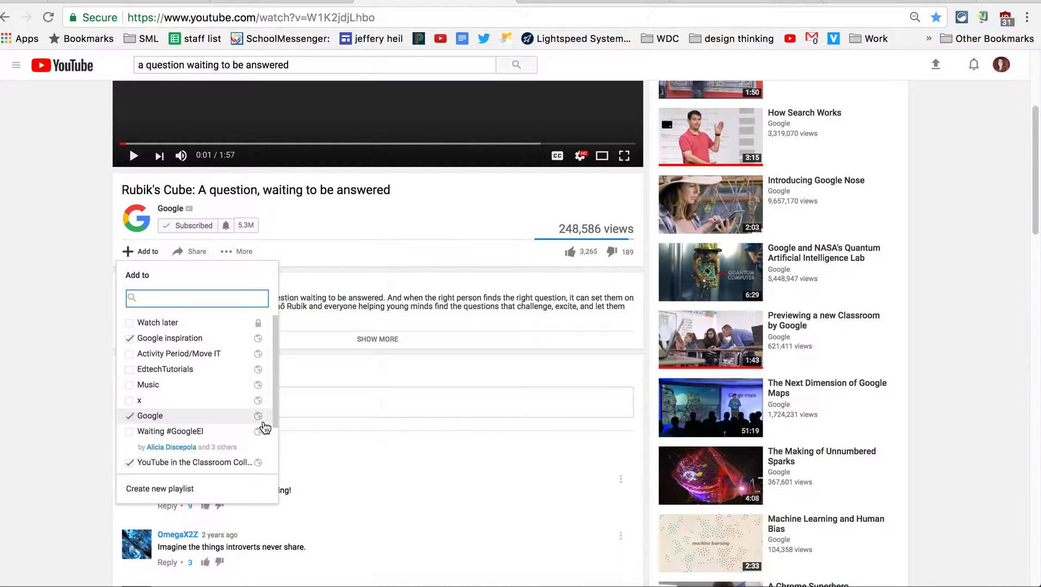
{"action": "left_click", "coordinate": [815, 255]}
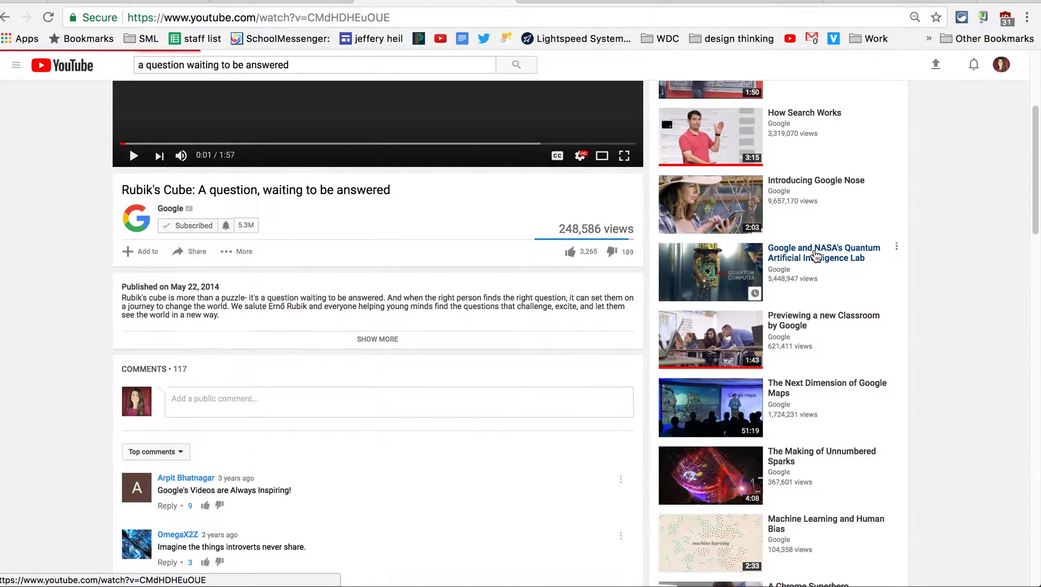
{"action": "left_click", "coordinate": [134, 375]}
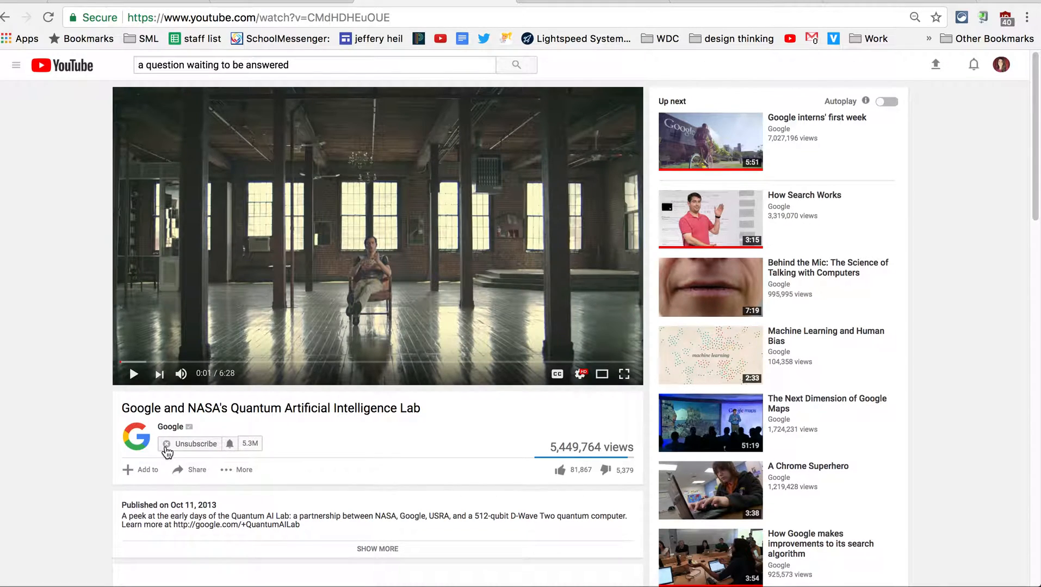
{"action": "scroll", "coordinate": [163, 446], "scroll_direction": "down", "scroll_amount": 3}
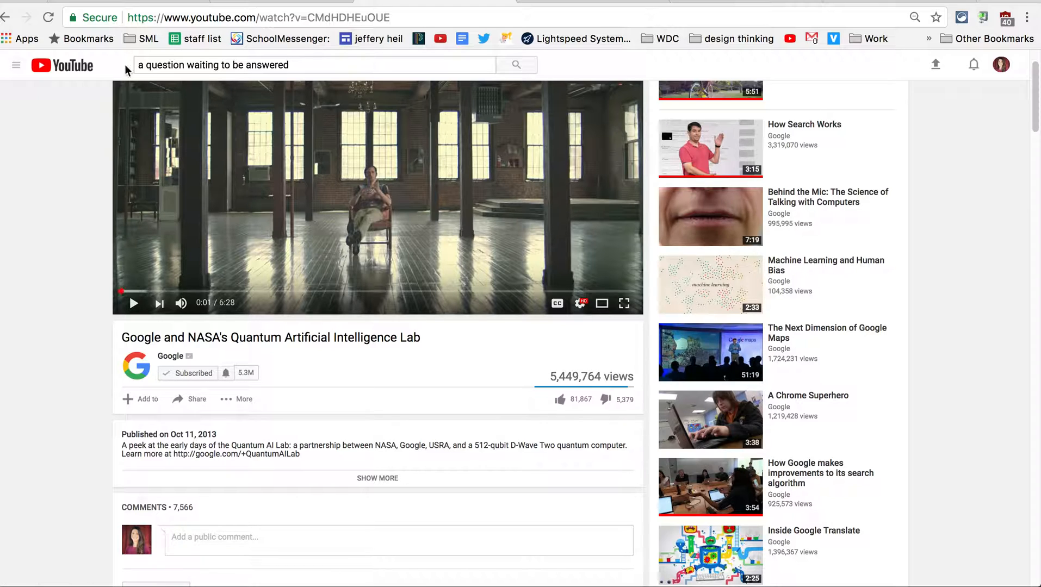
Reload the Quantum Artificial Intelligence Lab video page and pause its playback.
{"action": "left_click", "coordinate": [127, 17]}
{"action": "left_click", "coordinate": [49, 17]}
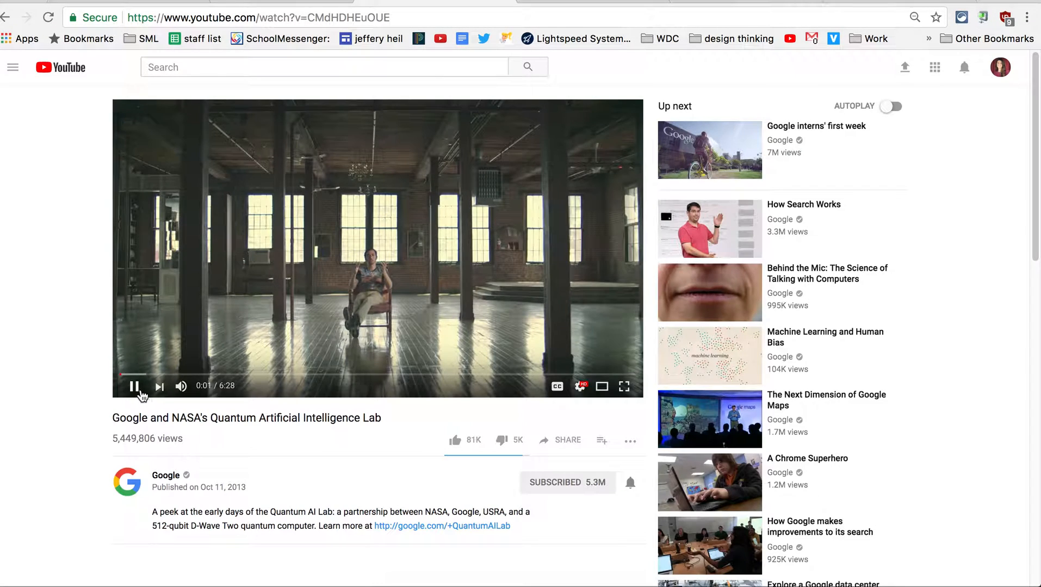
{"action": "left_click", "coordinate": [139, 387]}
{"action": "scroll", "coordinate": [186, 446], "scroll_direction": "down", "scroll_amount": 2}
{"action": "scroll", "coordinate": [186, 443], "scroll_direction": "down", "scroll_amount": 2}
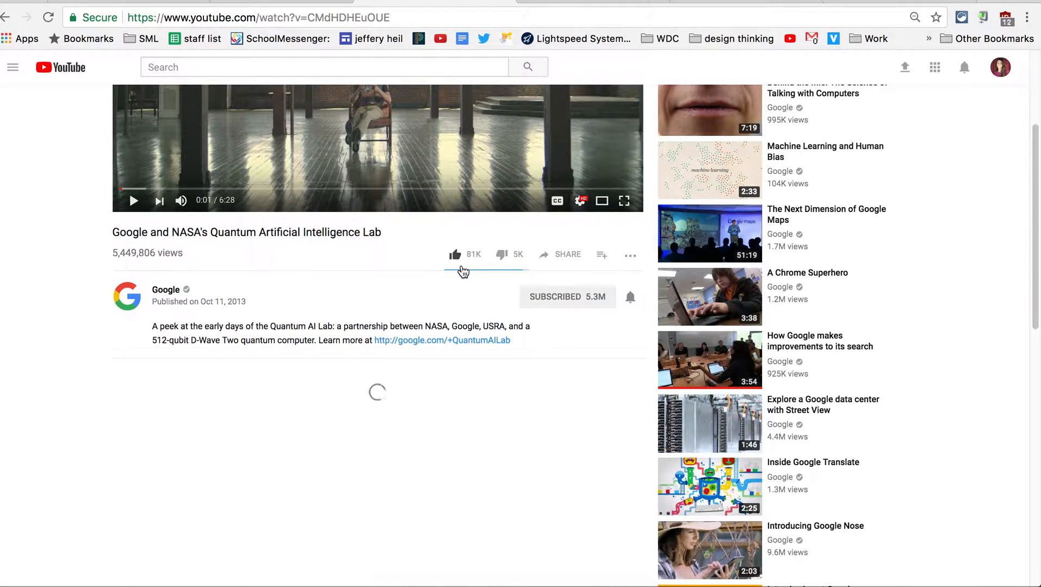
Add the Quantum Artificial Intelligence Lab video to the "Google inspiration" and "Google" playlists.
{"action": "left_click", "coordinate": [602, 256]}
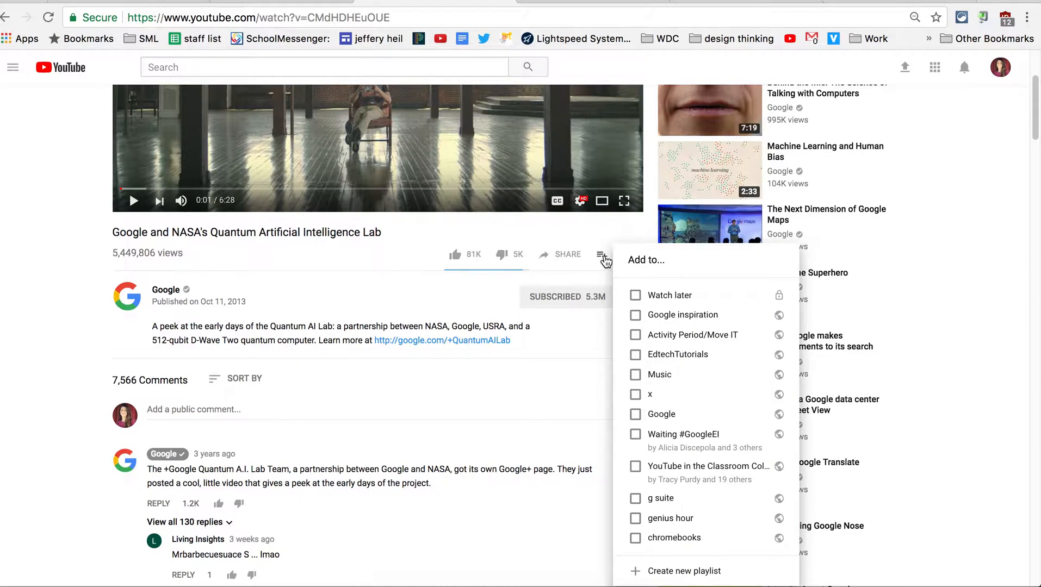
{"action": "left_click", "coordinate": [637, 315]}
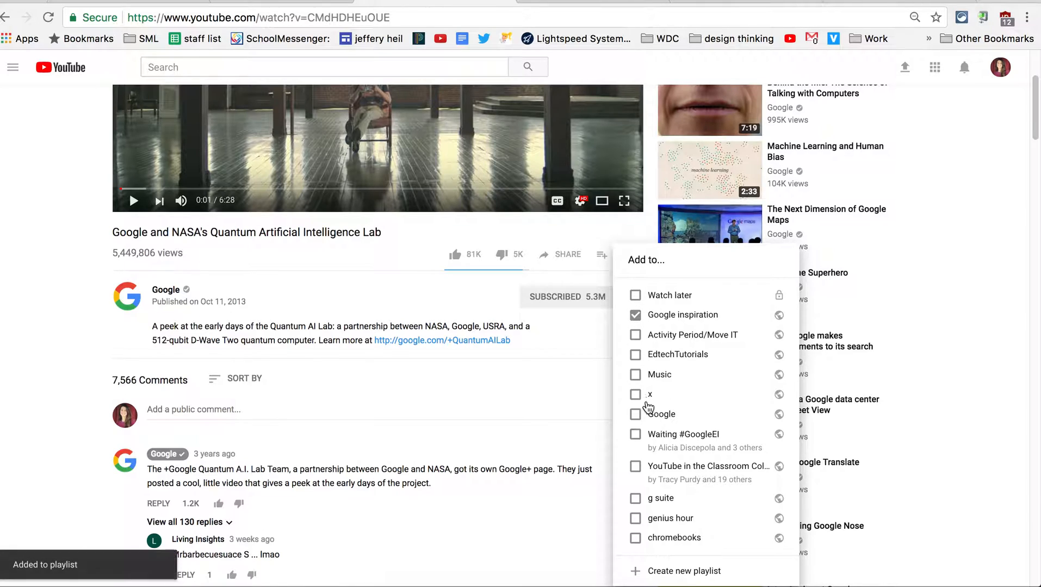
{"action": "left_click", "coordinate": [635, 415]}
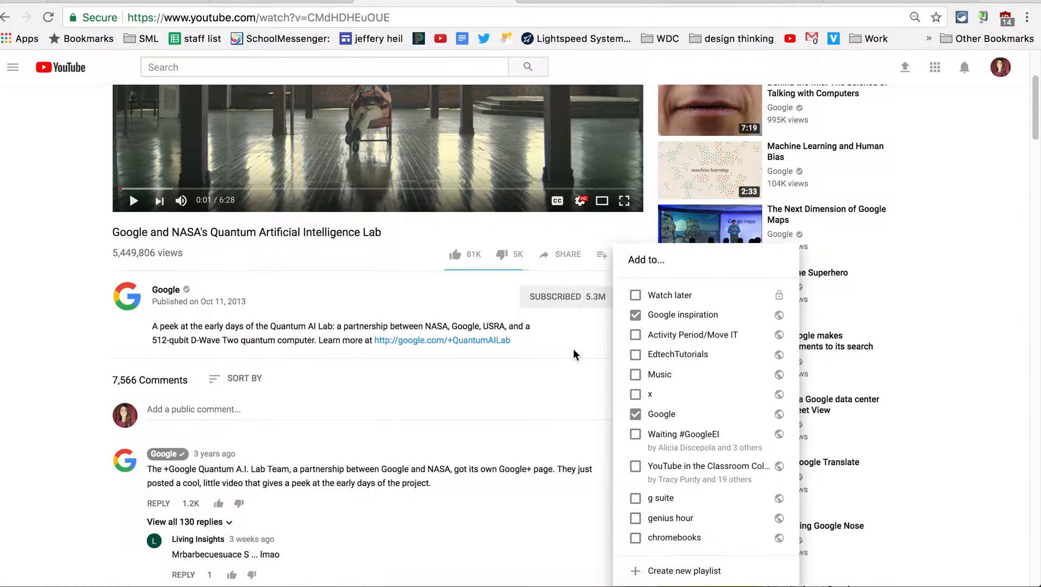
From the YouTube home page, expand the library's playlists and compare the contents of "Google inspiration" and "Google", ending on "Google inspiration".
{"action": "left_click", "coordinate": [13, 68]}
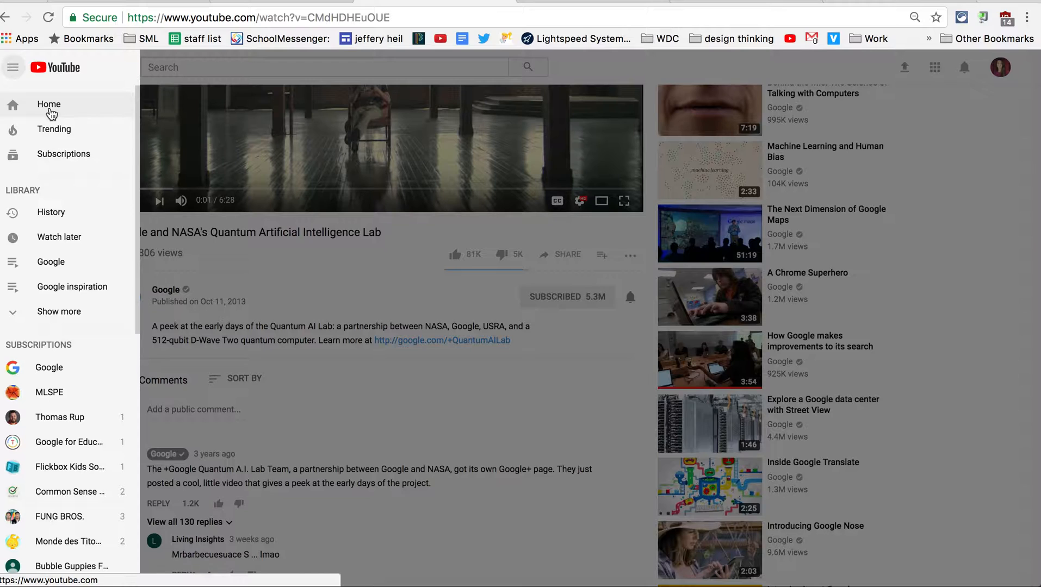
{"action": "left_click", "coordinate": [42, 115]}
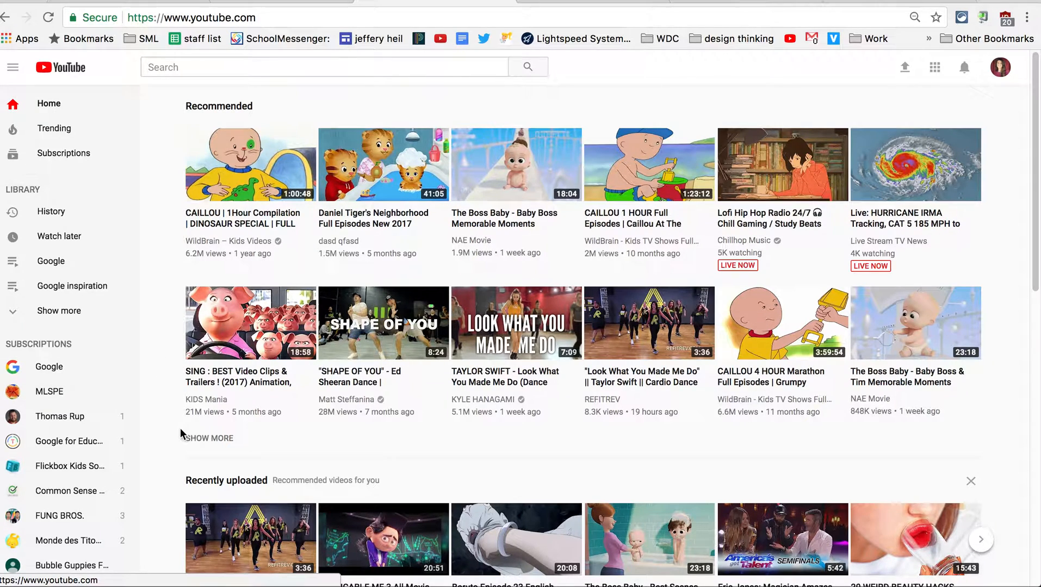
{"action": "left_click", "coordinate": [21, 314]}
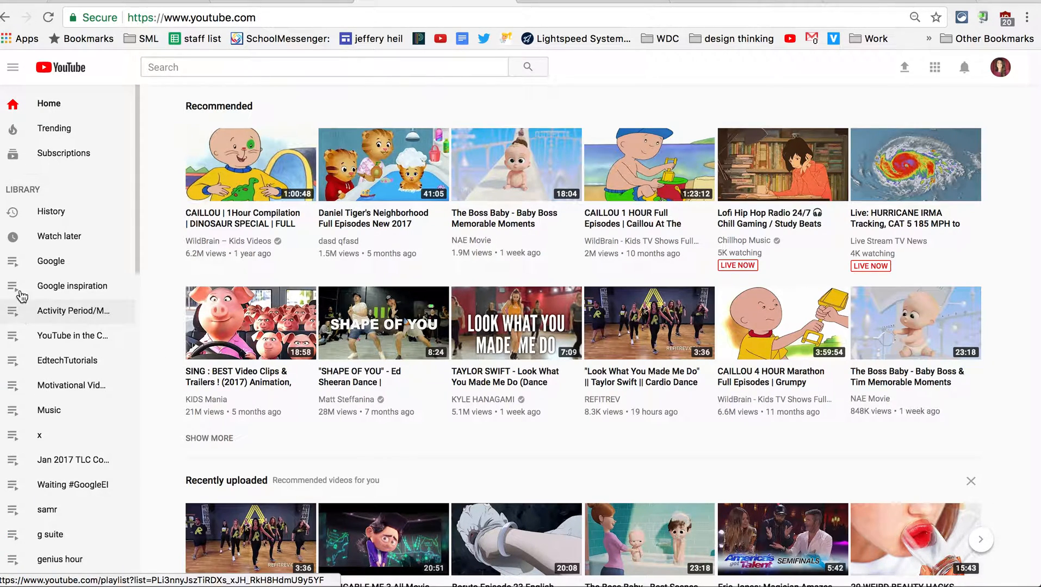
{"action": "scroll", "coordinate": [33, 353], "scroll_direction": "down", "scroll_amount": 1}
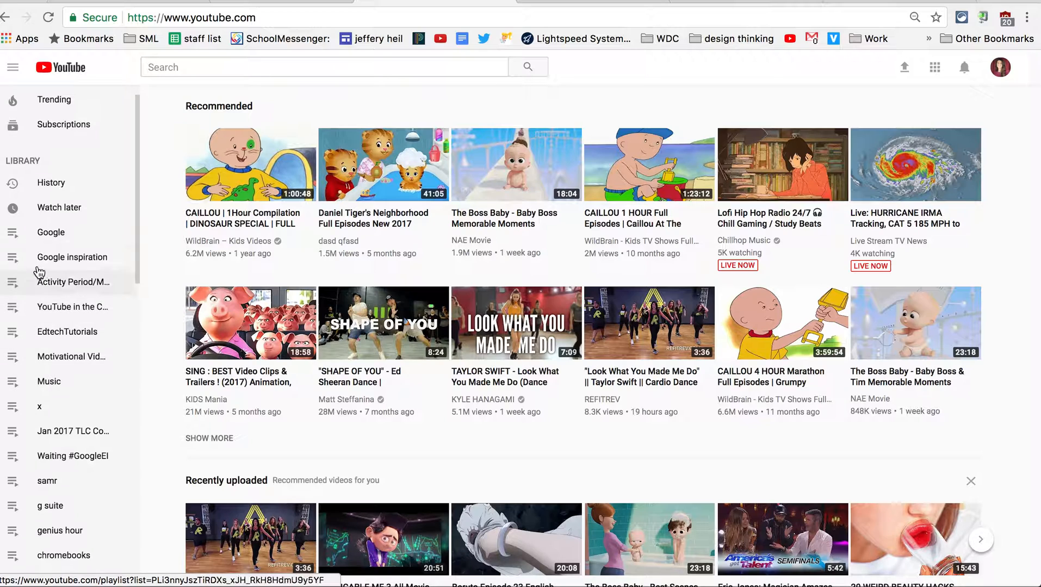
{"action": "left_click", "coordinate": [47, 260]}
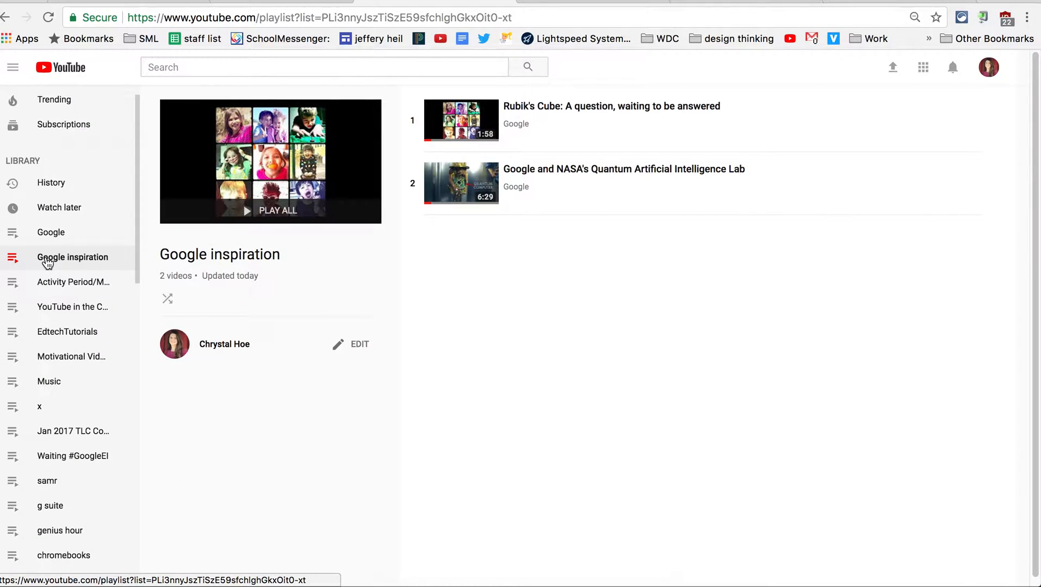
{"action": "left_click", "coordinate": [54, 234]}
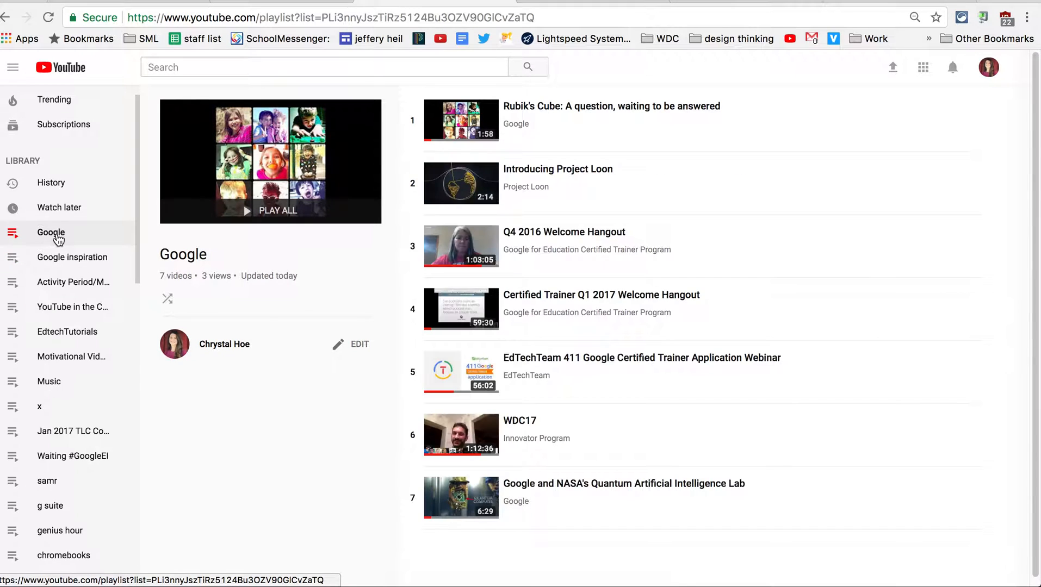
{"action": "left_click", "coordinate": [67, 263]}
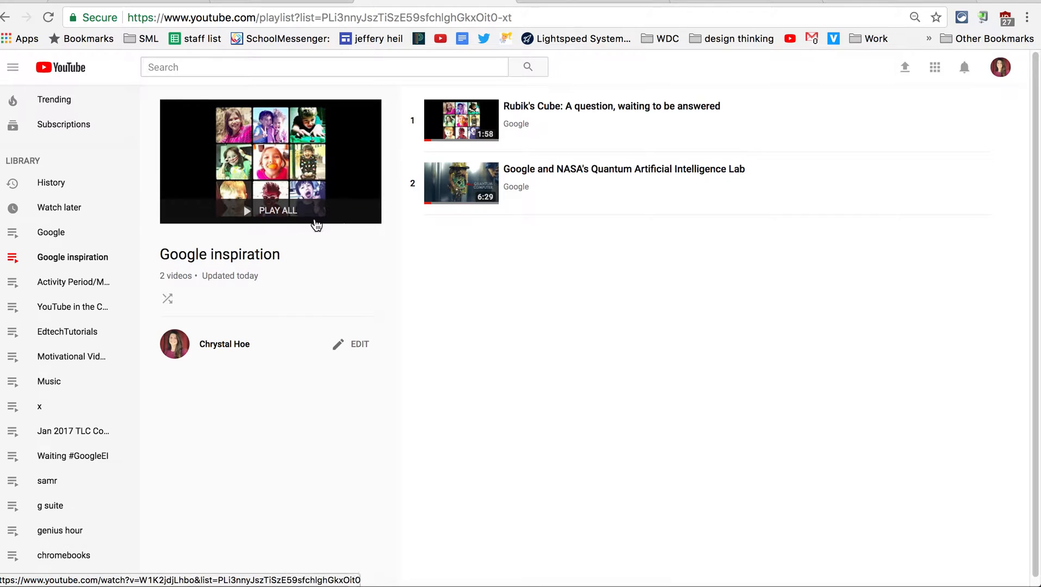
Play the whole "Google inspiration" playlist, pausing its first video, and check that video's share options.
{"action": "left_click", "coordinate": [298, 216]}
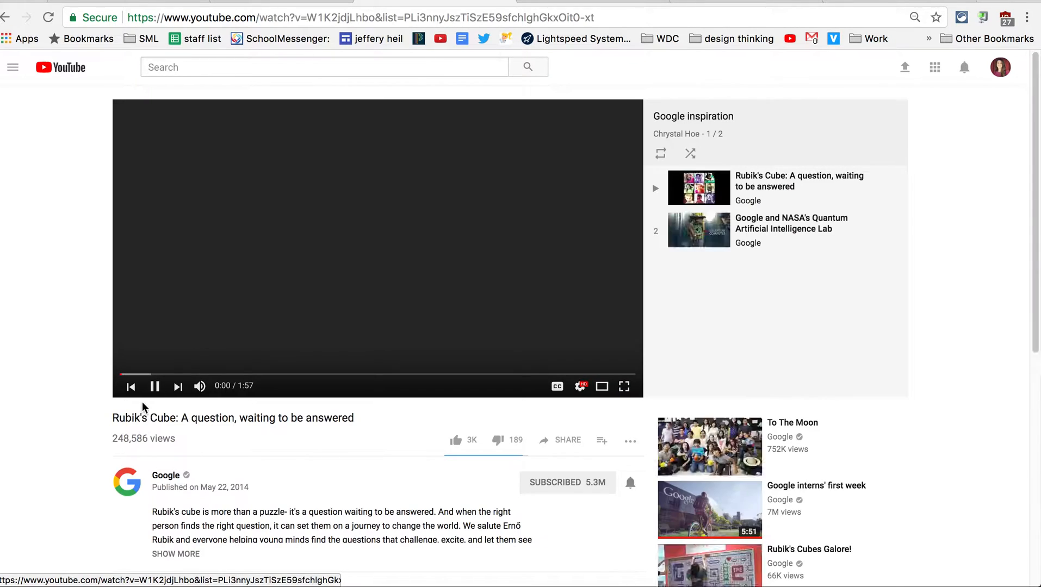
{"action": "left_click", "coordinate": [155, 387]}
{"action": "mouse_move", "coordinate": [794, 188]}
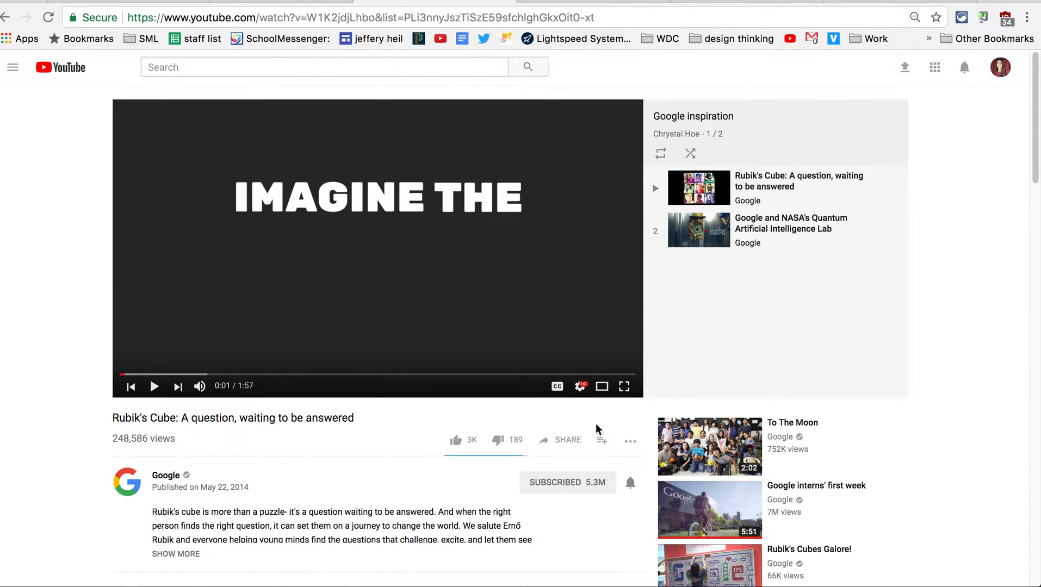
{"action": "left_click", "coordinate": [569, 450]}
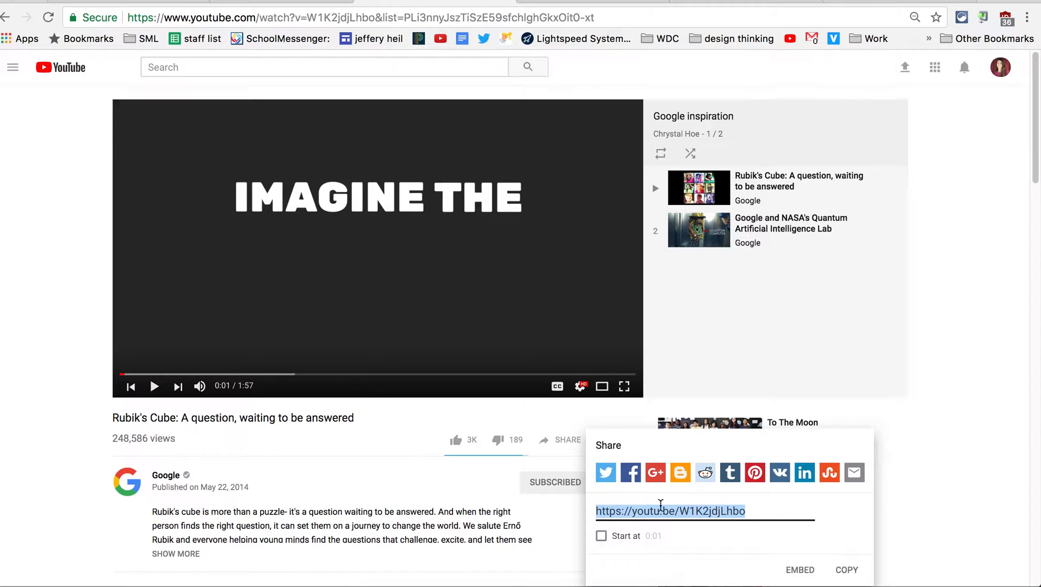
{"action": "left_click", "coordinate": [26, 221]}
Open the "Activity Period/Move IT" playlist page from the library.
{"action": "left_click", "coordinate": [13, 68]}
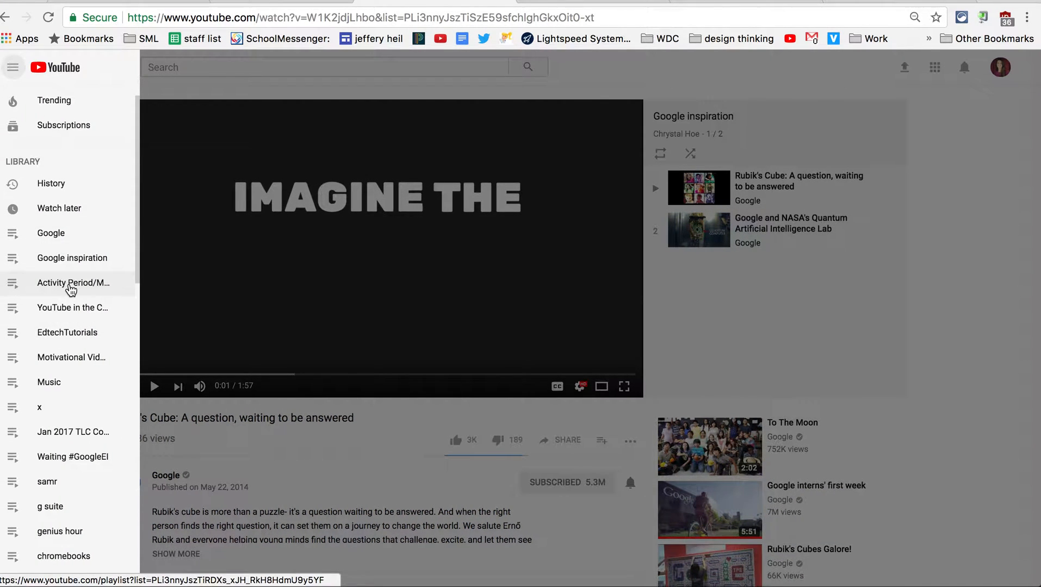
{"action": "left_click", "coordinate": [71, 287]}
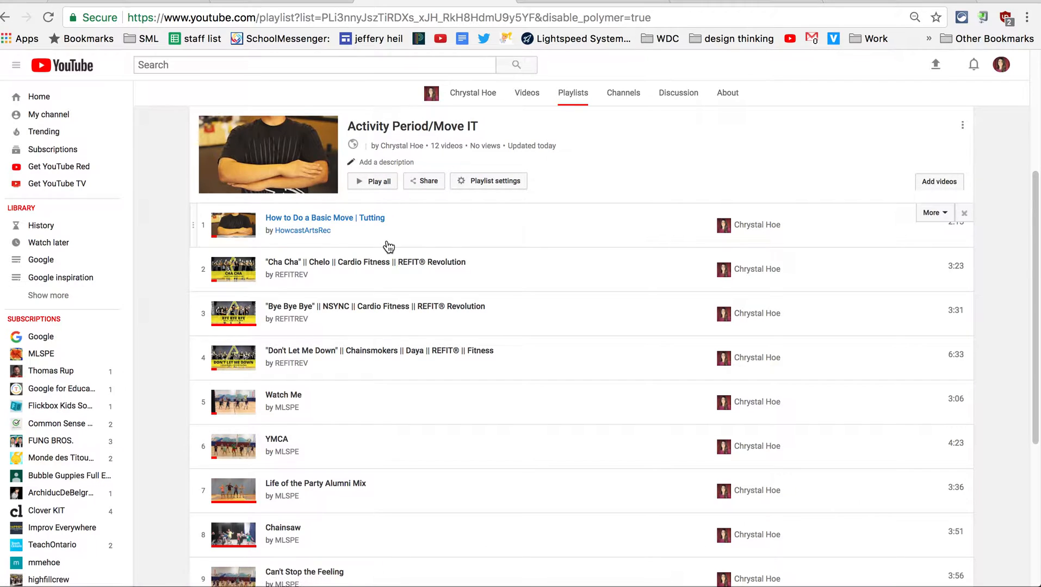
{"action": "right_click", "coordinate": [423, 184]}
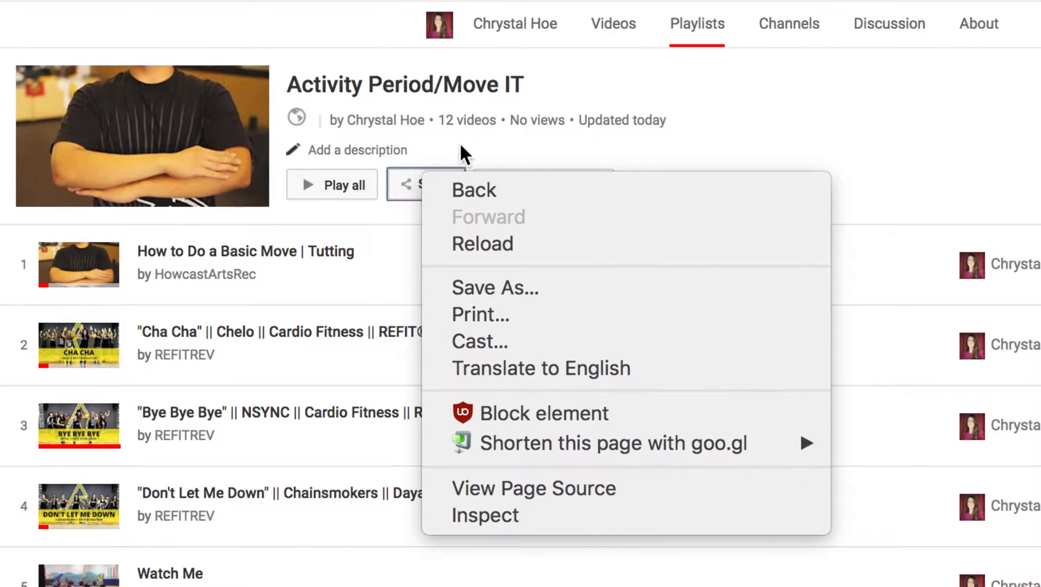
{"action": "left_click", "coordinate": [425, 192]}
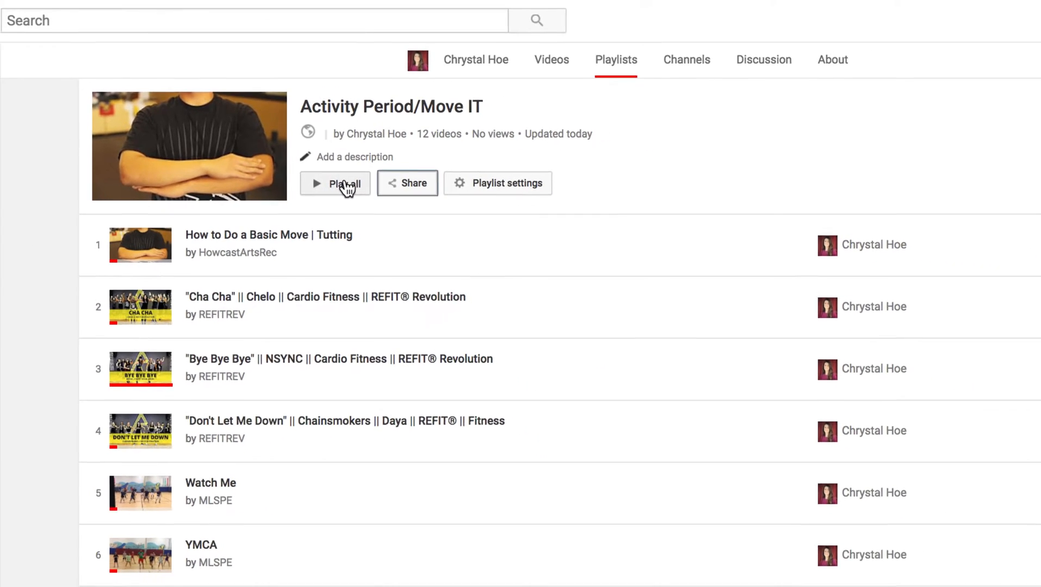
Open the "Cha Cha" video from the Activity Period/Move IT playlist, pause it and look through the playlist's queue of videos.
{"action": "left_click", "coordinate": [383, 306]}
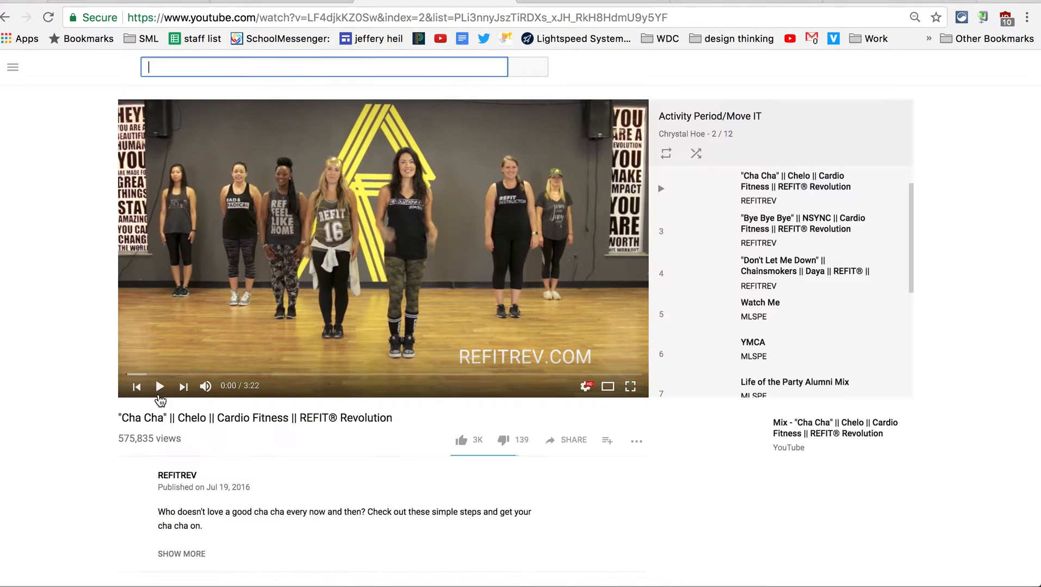
{"action": "left_click", "coordinate": [155, 388]}
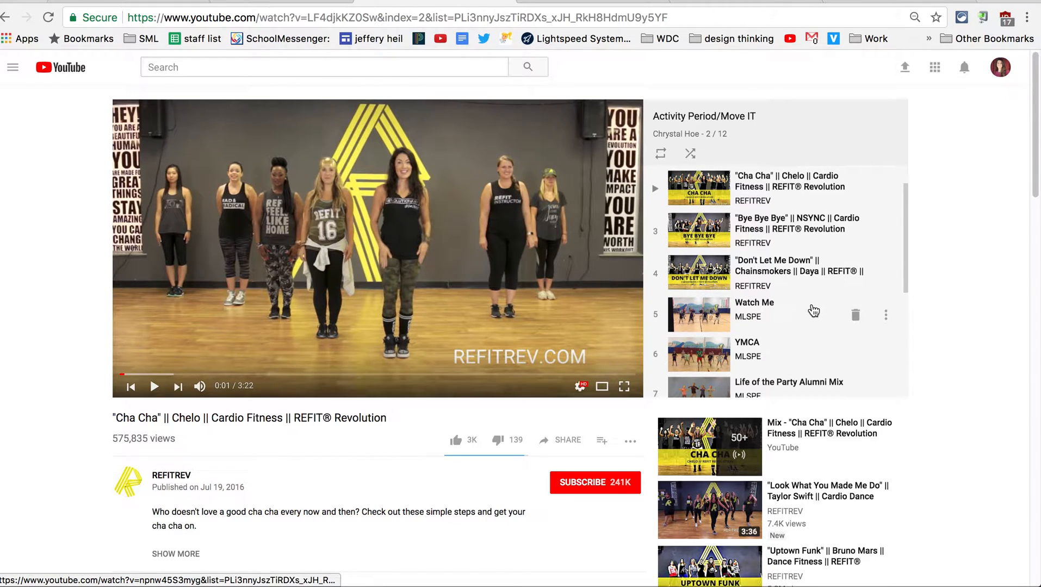
{"action": "scroll", "coordinate": [813, 310], "scroll_direction": "down", "scroll_amount": 2}
{"action": "scroll", "coordinate": [813, 310], "scroll_direction": "down", "scroll_amount": 5}
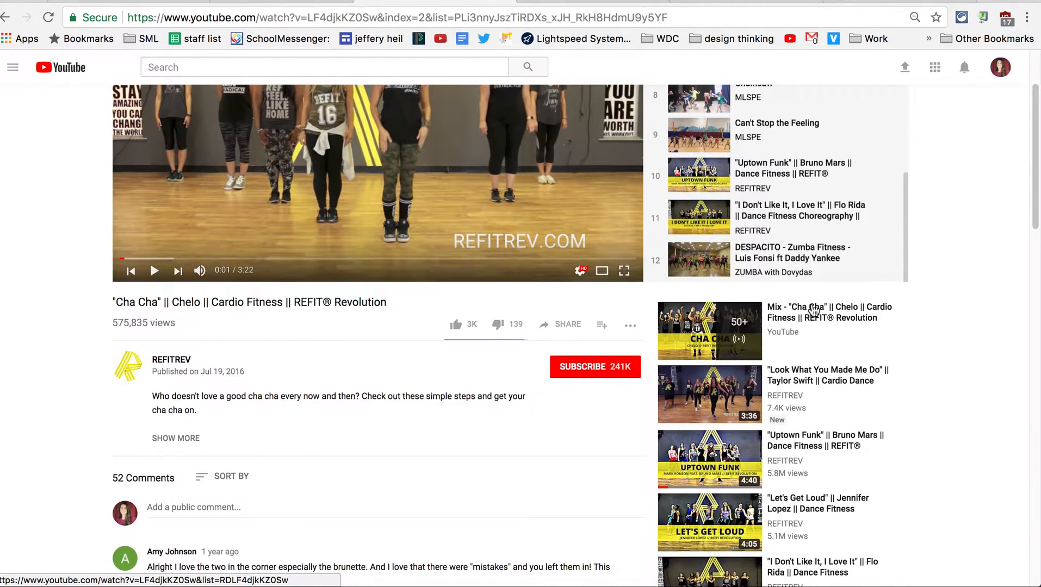
{"action": "scroll", "coordinate": [813, 311], "scroll_direction": "up", "scroll_amount": 1}
{"action": "scroll", "coordinate": [808, 205], "scroll_direction": "up", "scroll_amount": 3}
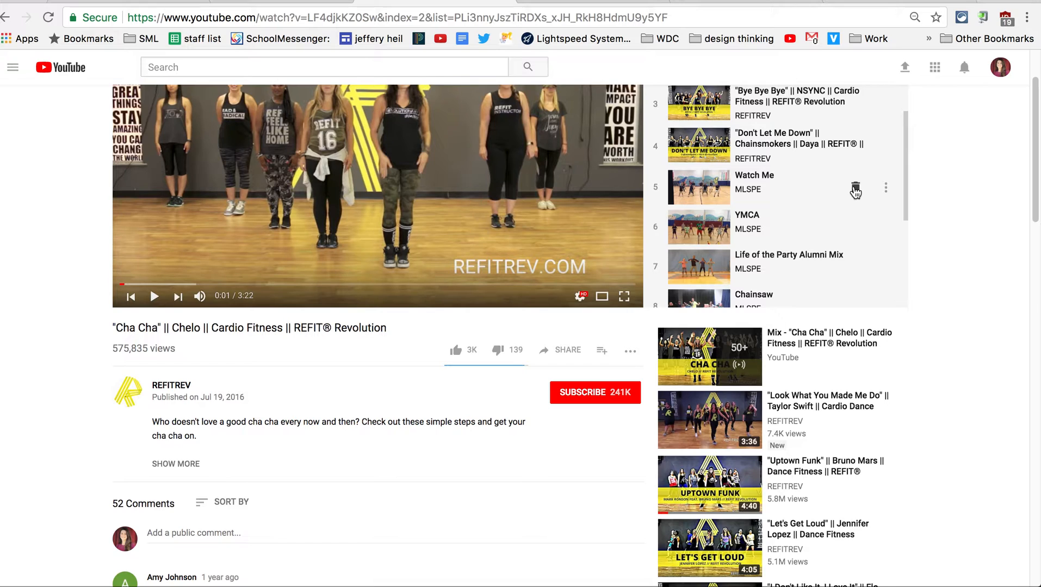
{"action": "scroll", "coordinate": [789, 177], "scroll_direction": "up", "scroll_amount": 3}
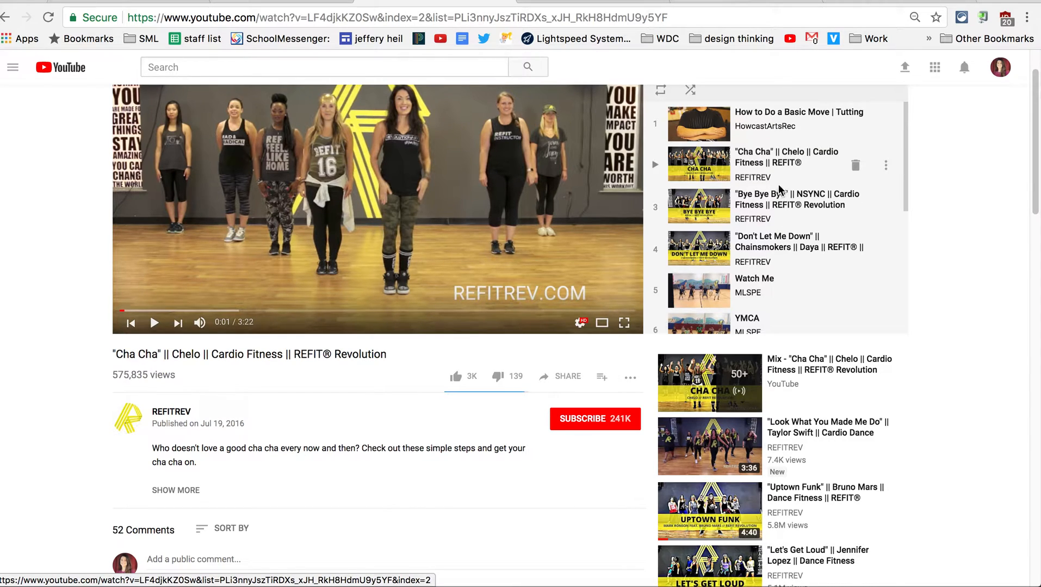
{"action": "scroll", "coordinate": [779, 191], "scroll_direction": "up", "scroll_amount": 1}
{"action": "scroll", "coordinate": [779, 191], "scroll_direction": "up", "scroll_amount": 2}
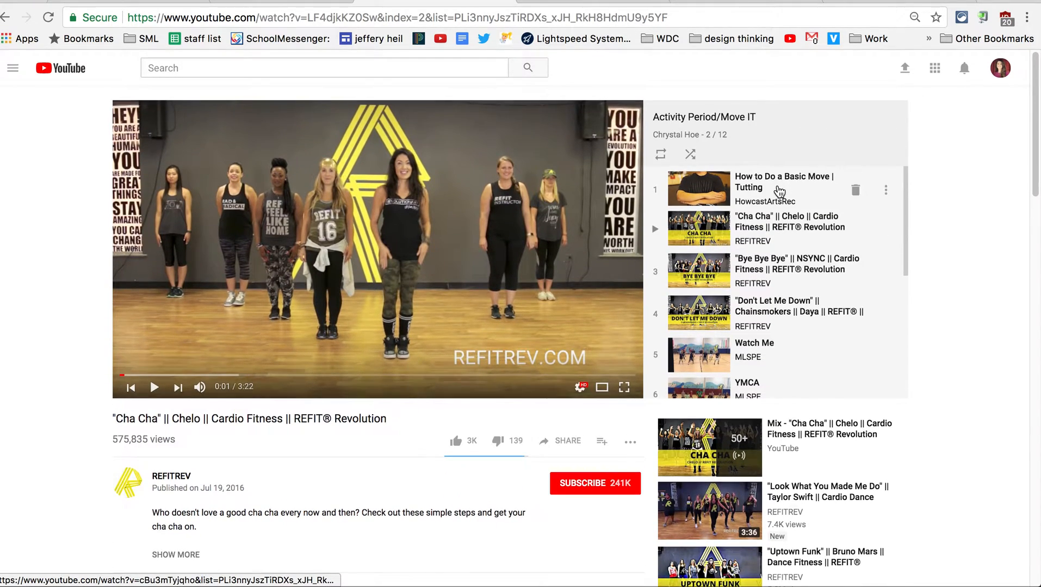
Return to the Activity Period/Move IT playlist page and open the playlist's share options.
{"action": "left_click", "coordinate": [7, 18]}
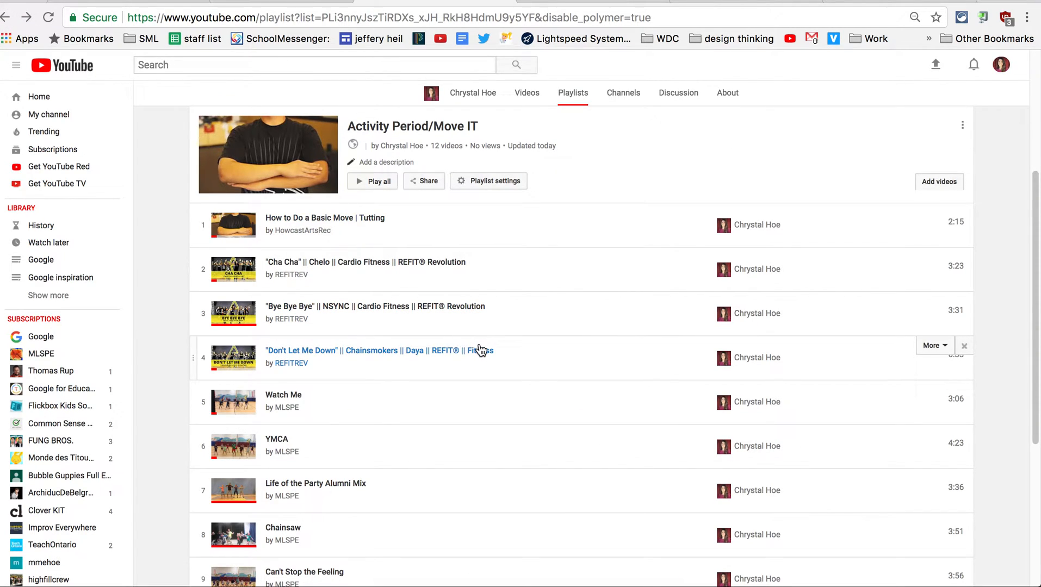
{"action": "left_click", "coordinate": [429, 183]}
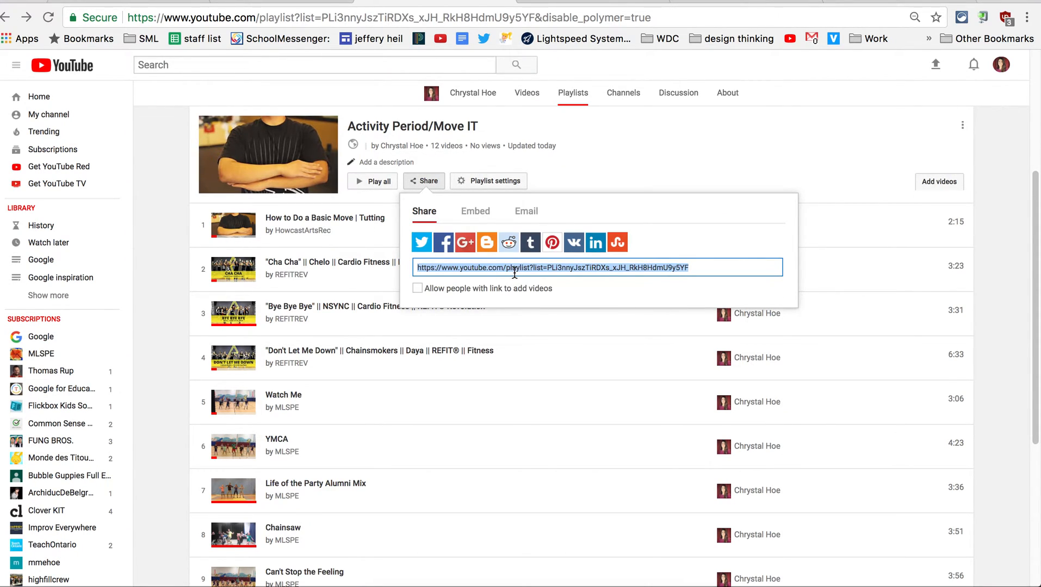